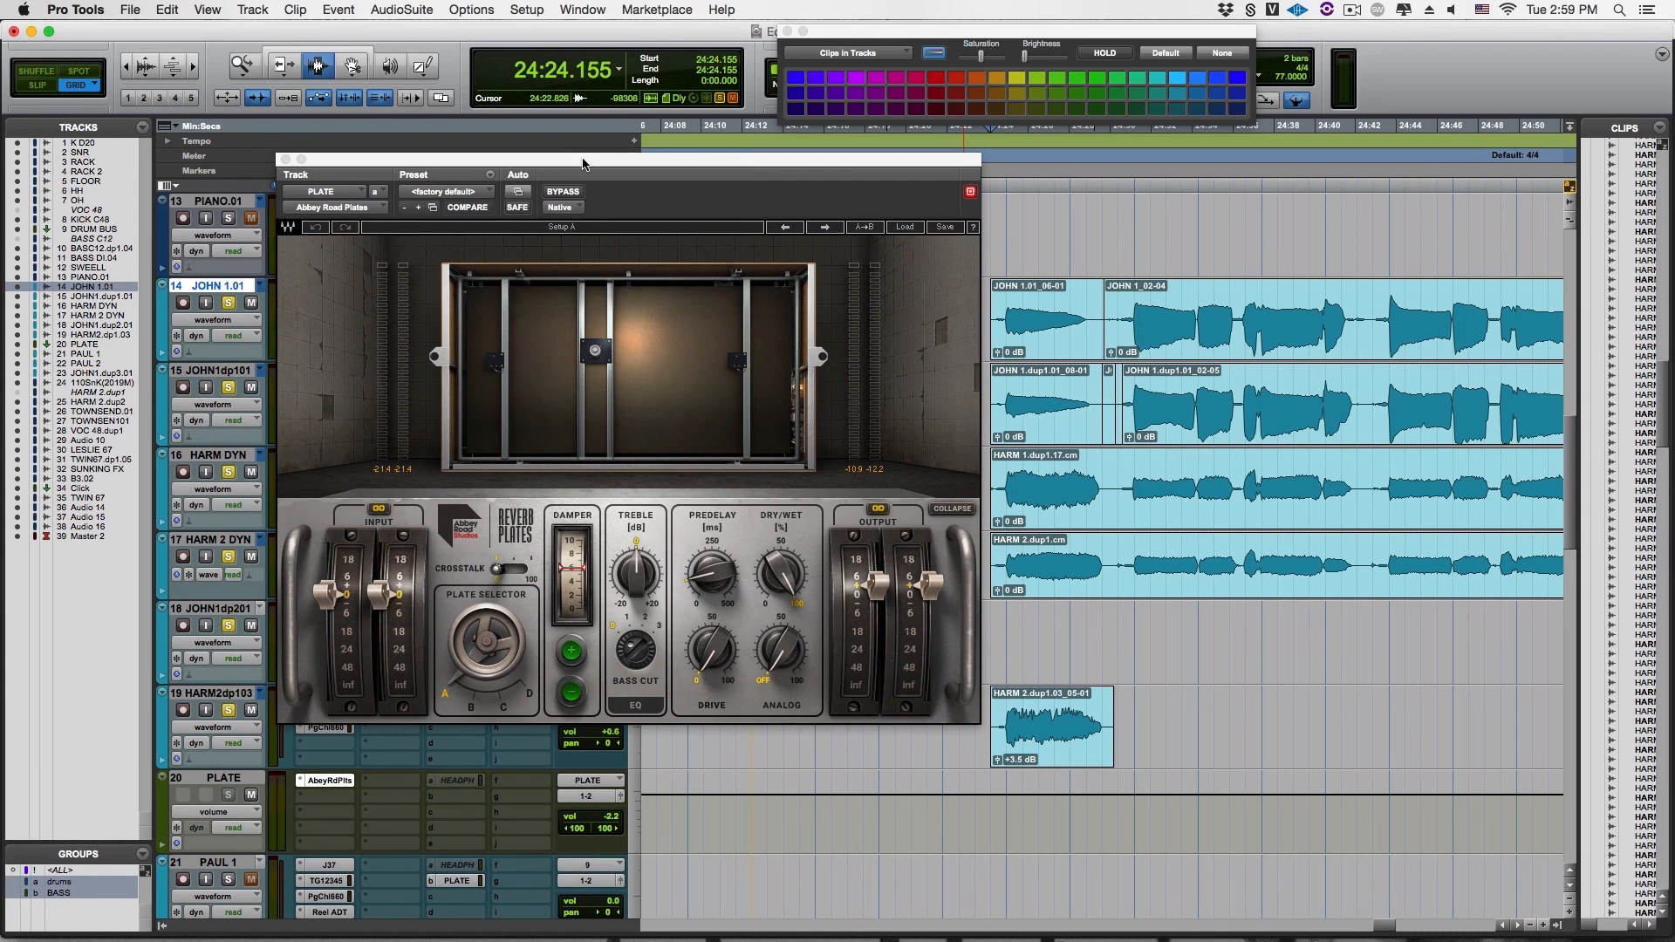
# During playback, lower the bass EQ in the TG12345 on the JOHN 1.01 track and close its plug-in window
pyautogui.press('space')
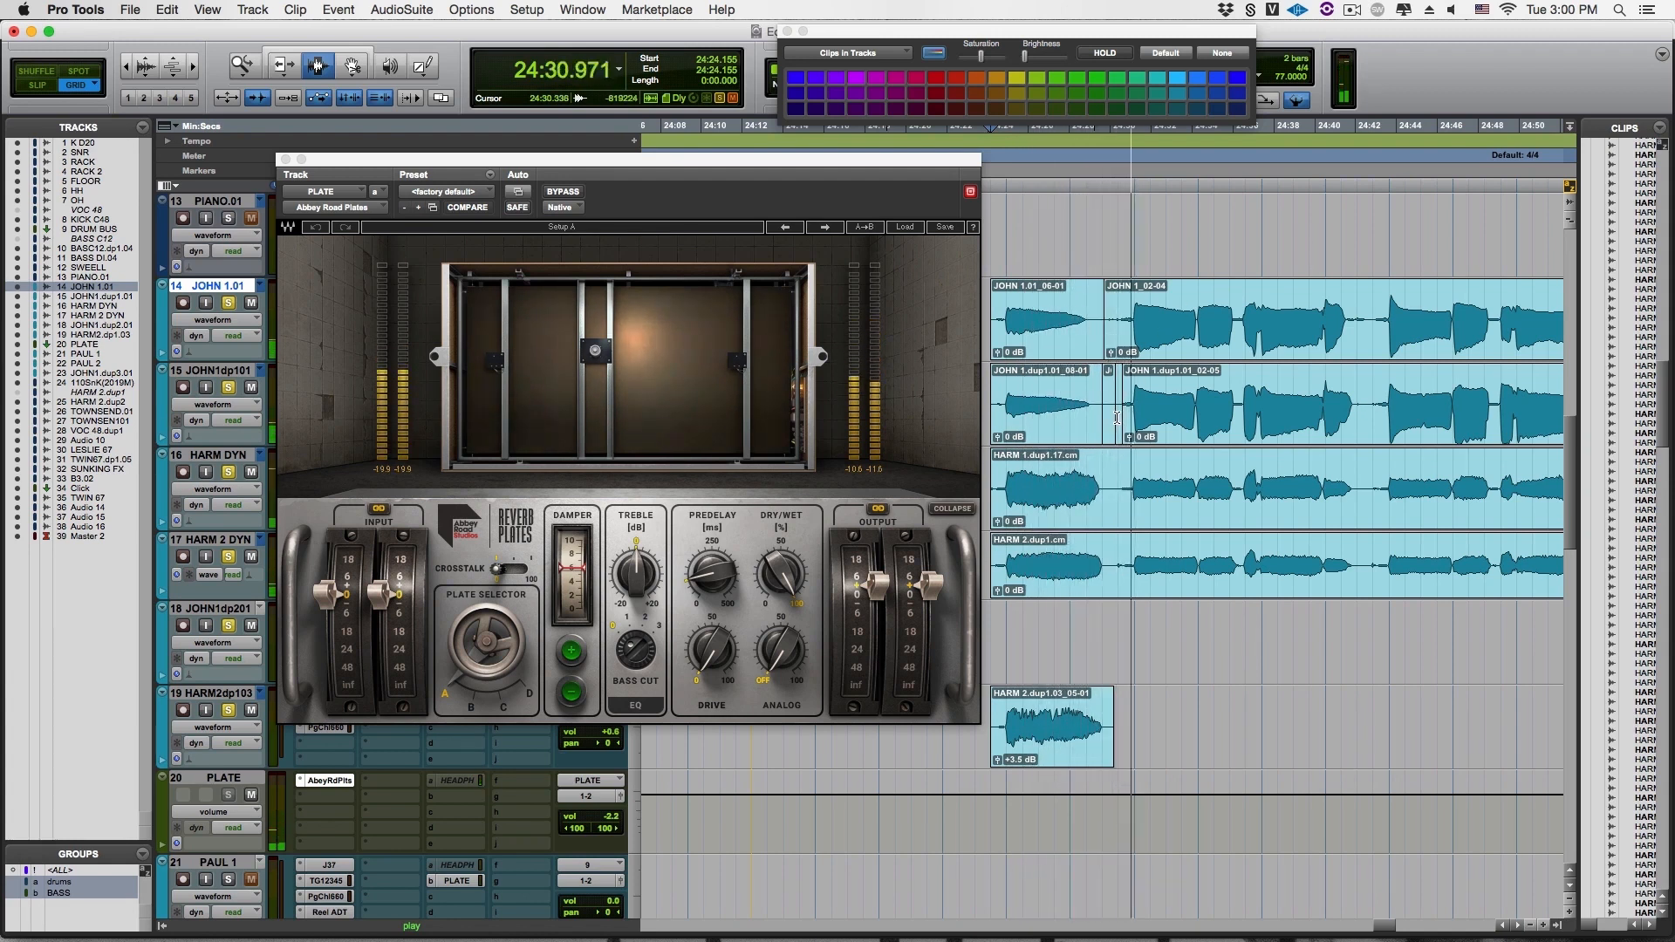
pyautogui.moveTo(652, 164); pyautogui.dragTo(858, 159)
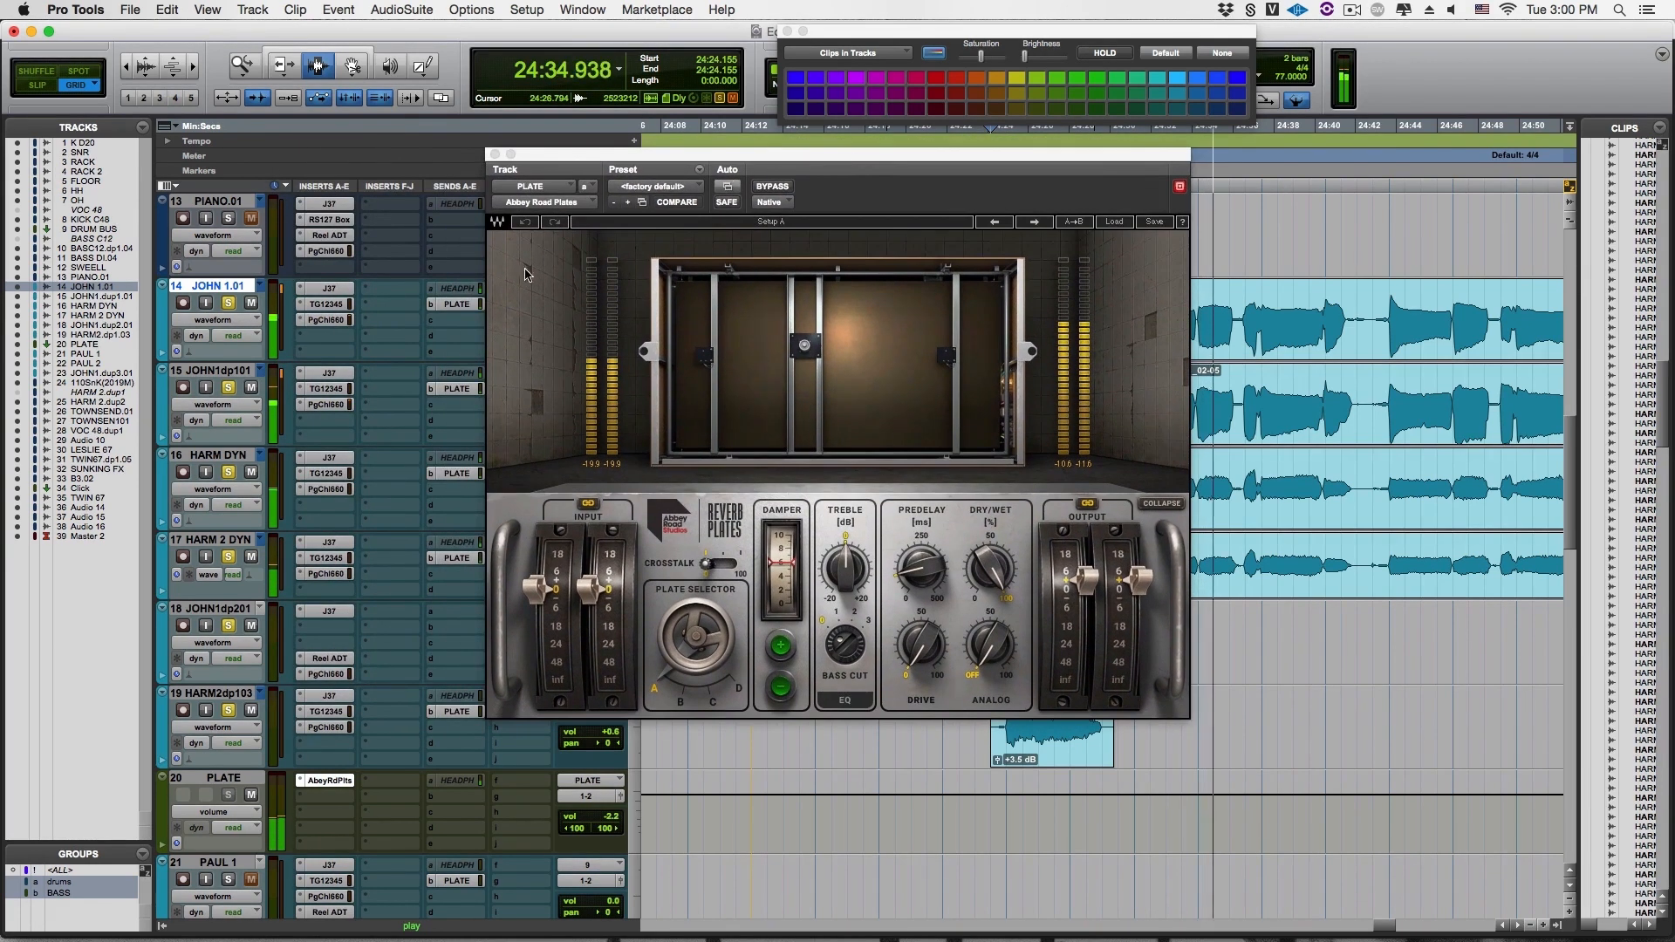
pyautogui.click(325, 319)
pyautogui.click(325, 304)
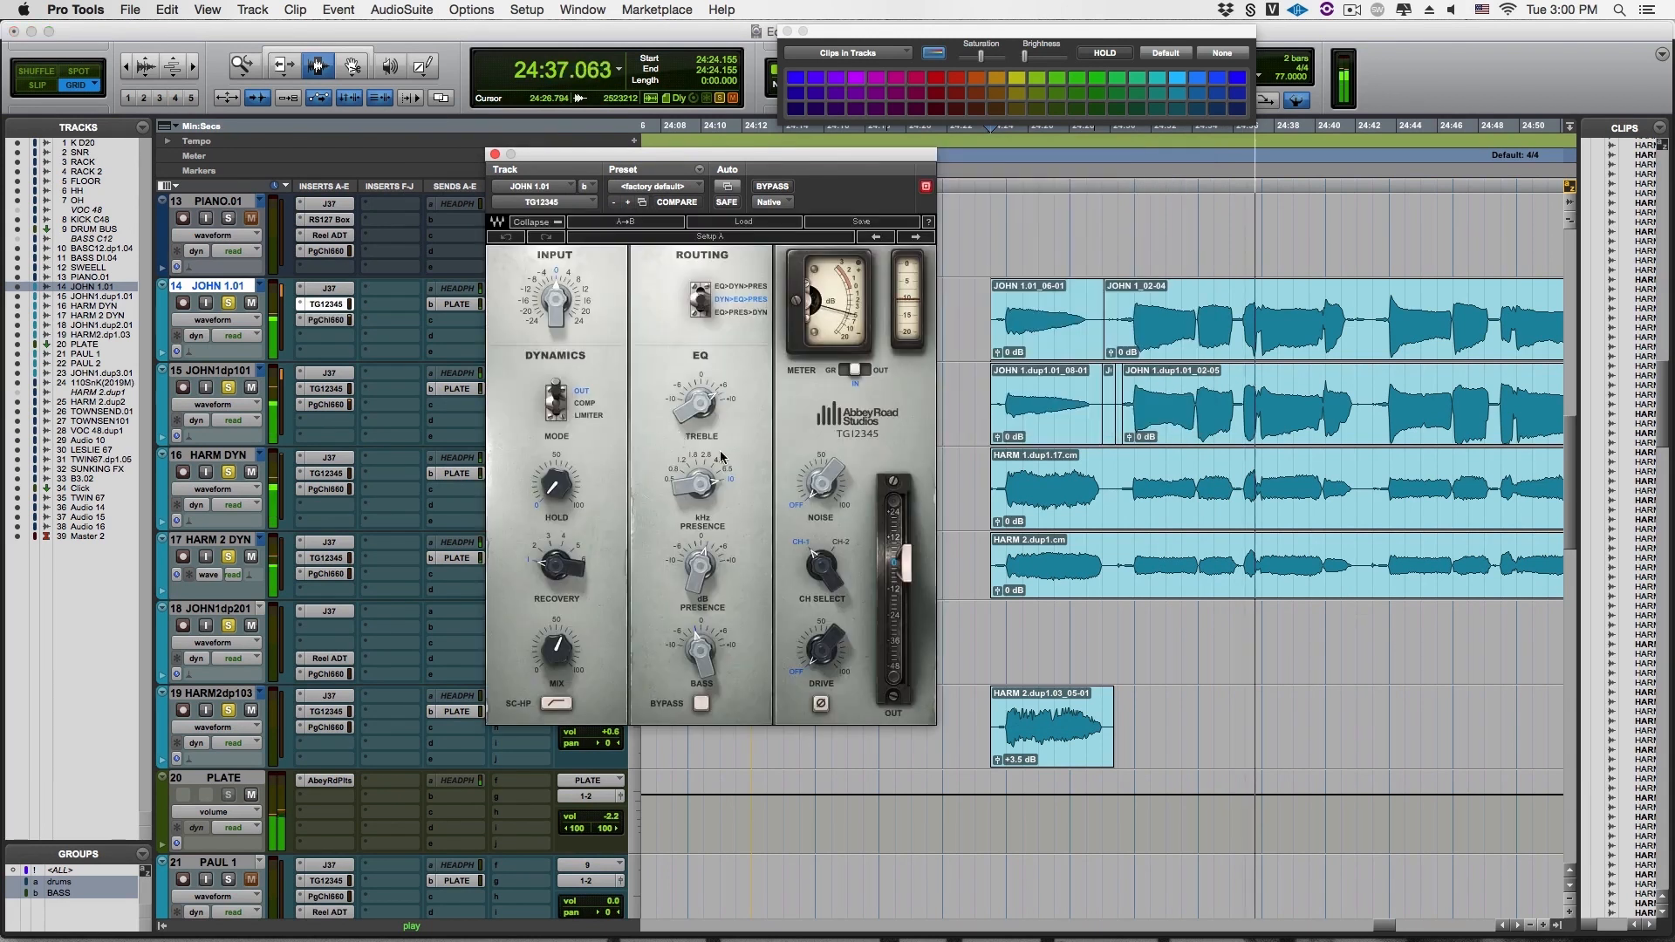
pyautogui.moveTo(698, 642); pyautogui.dragTo(697, 662)
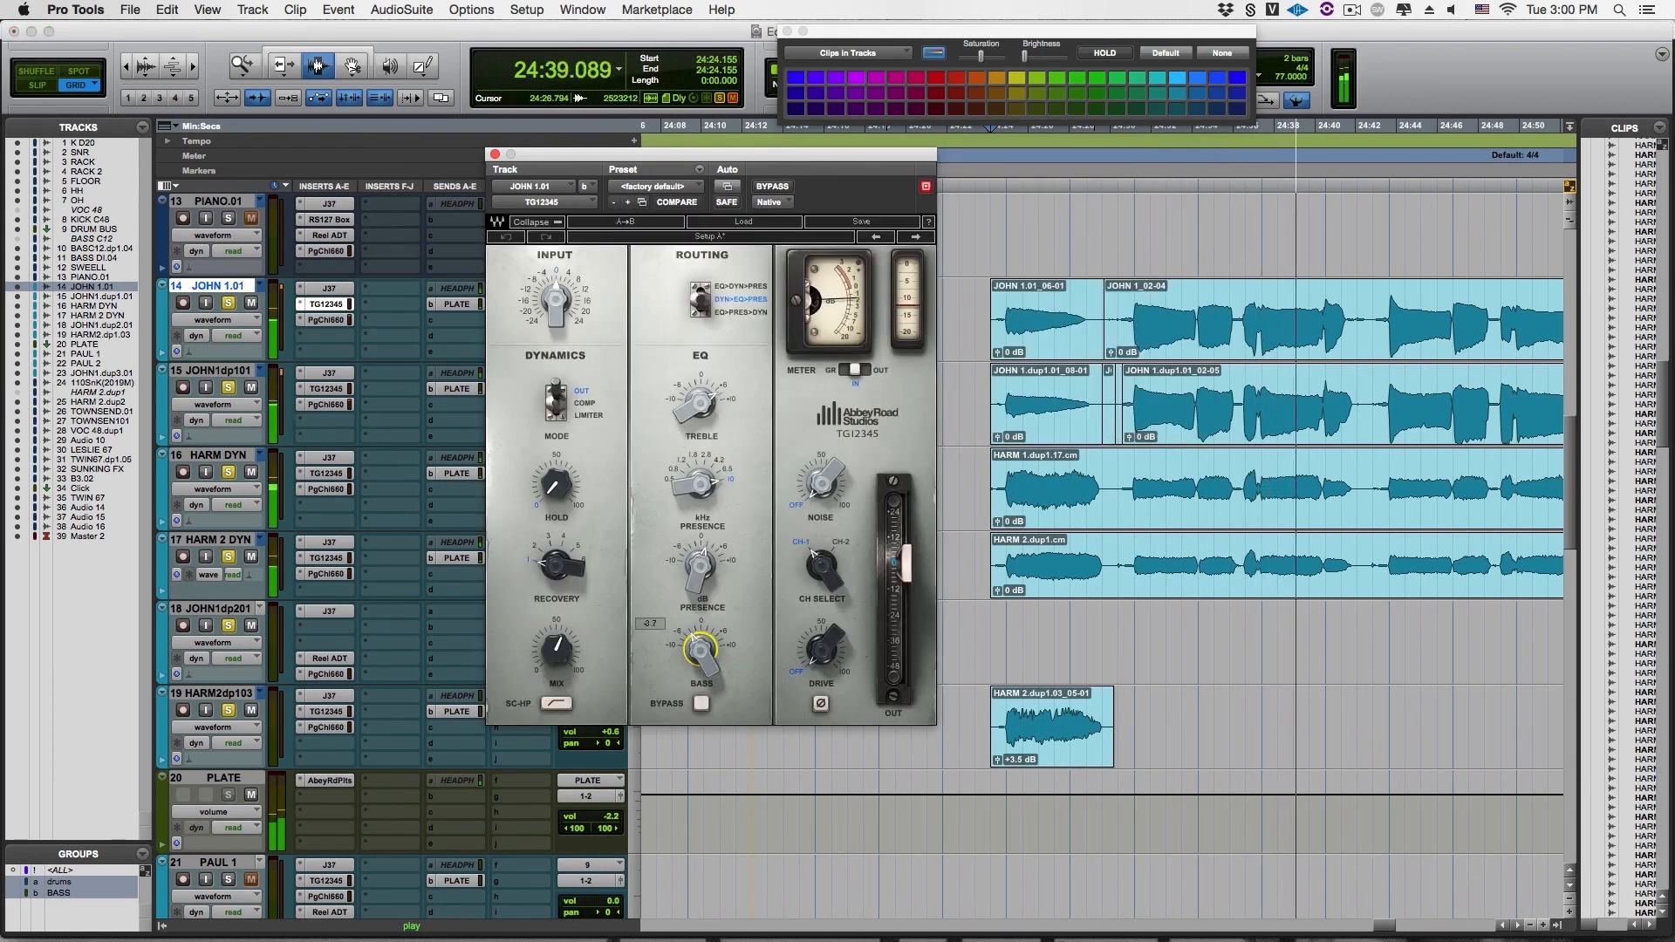
pyautogui.click(325, 389)
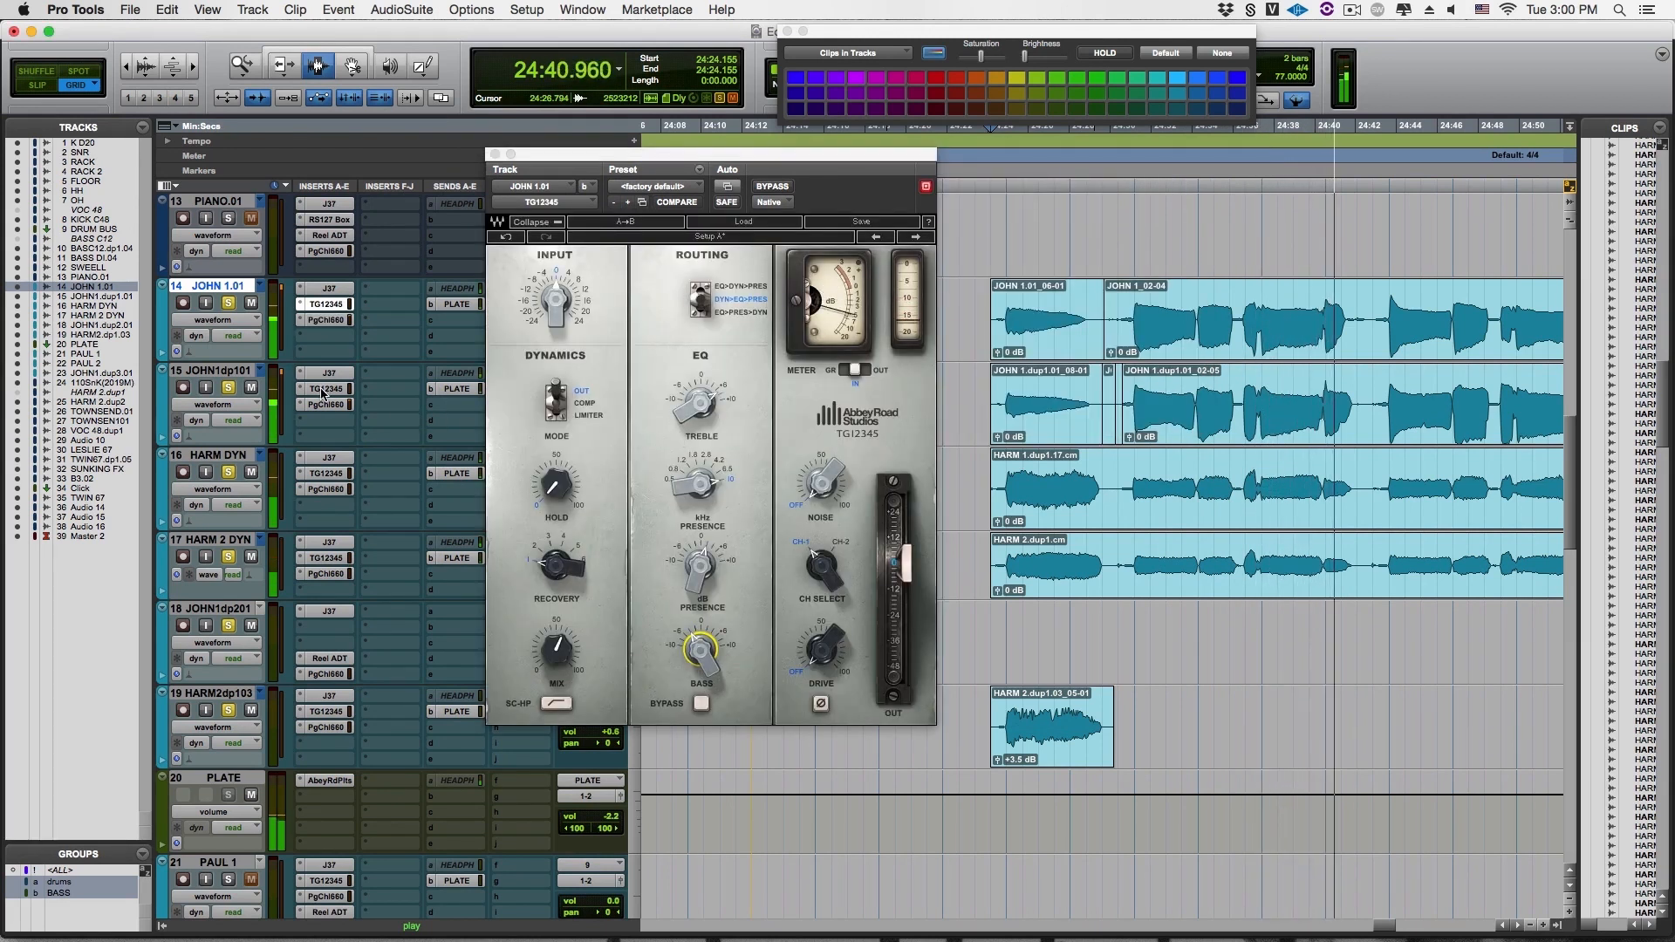
pyautogui.click(495, 154)
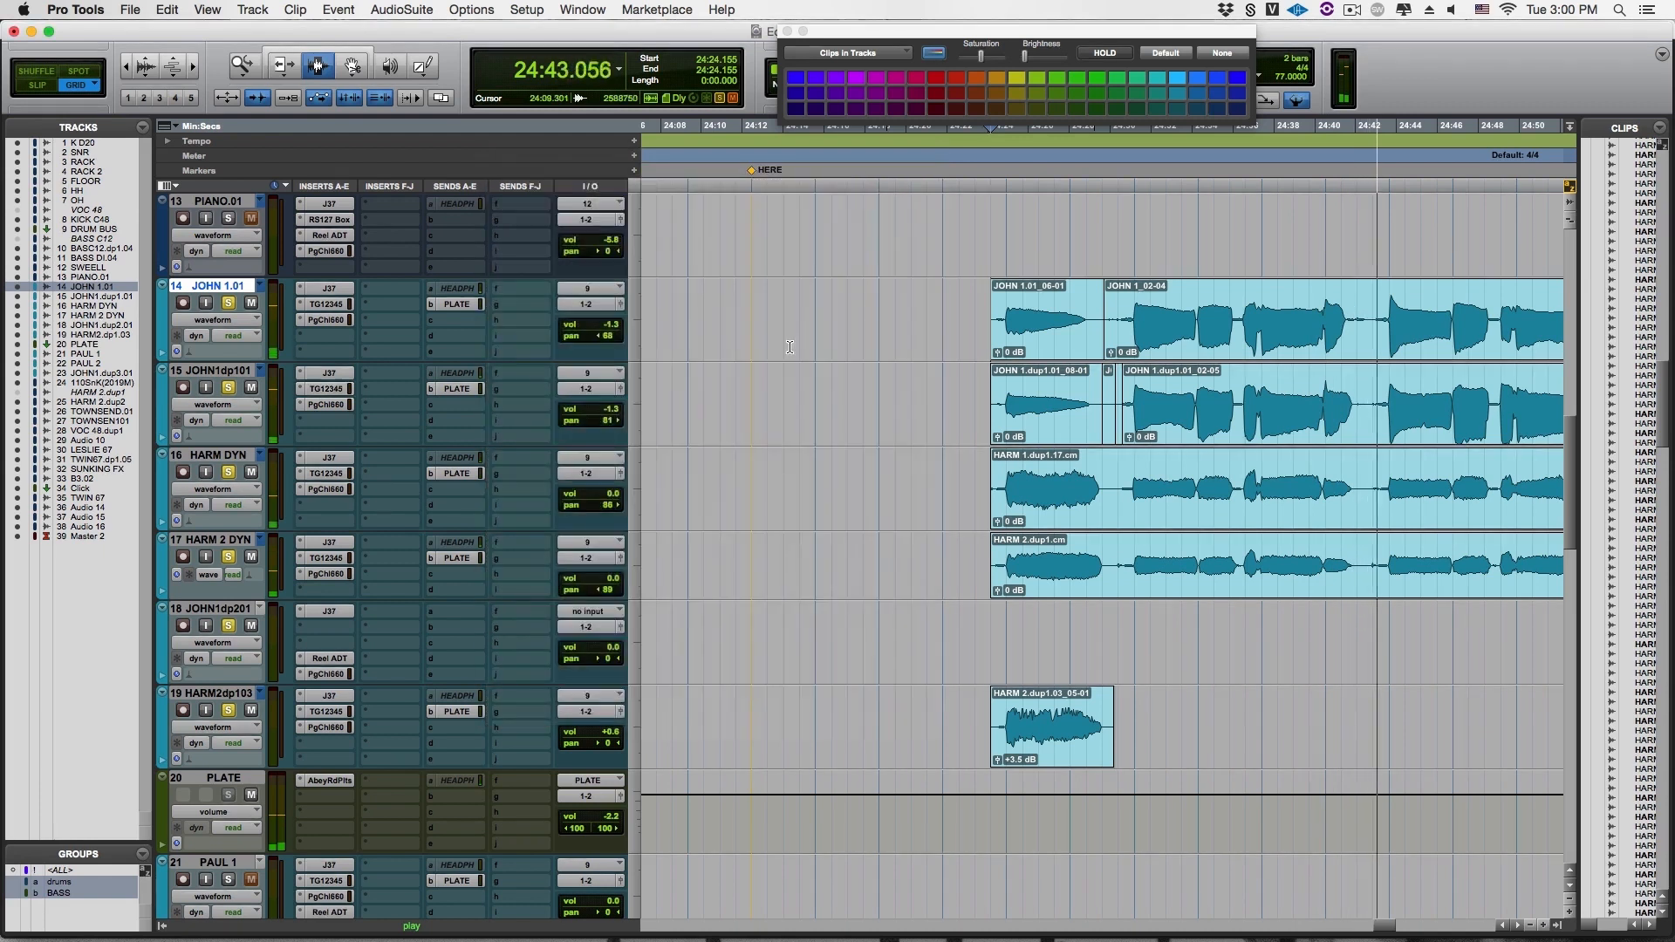
# Reopen Abbey Road Plates on the PLATE track, stop playback, and place the edit cursor just before the clips on the four vocal tracks
pyautogui.click(324, 781)
pyautogui.press('space')
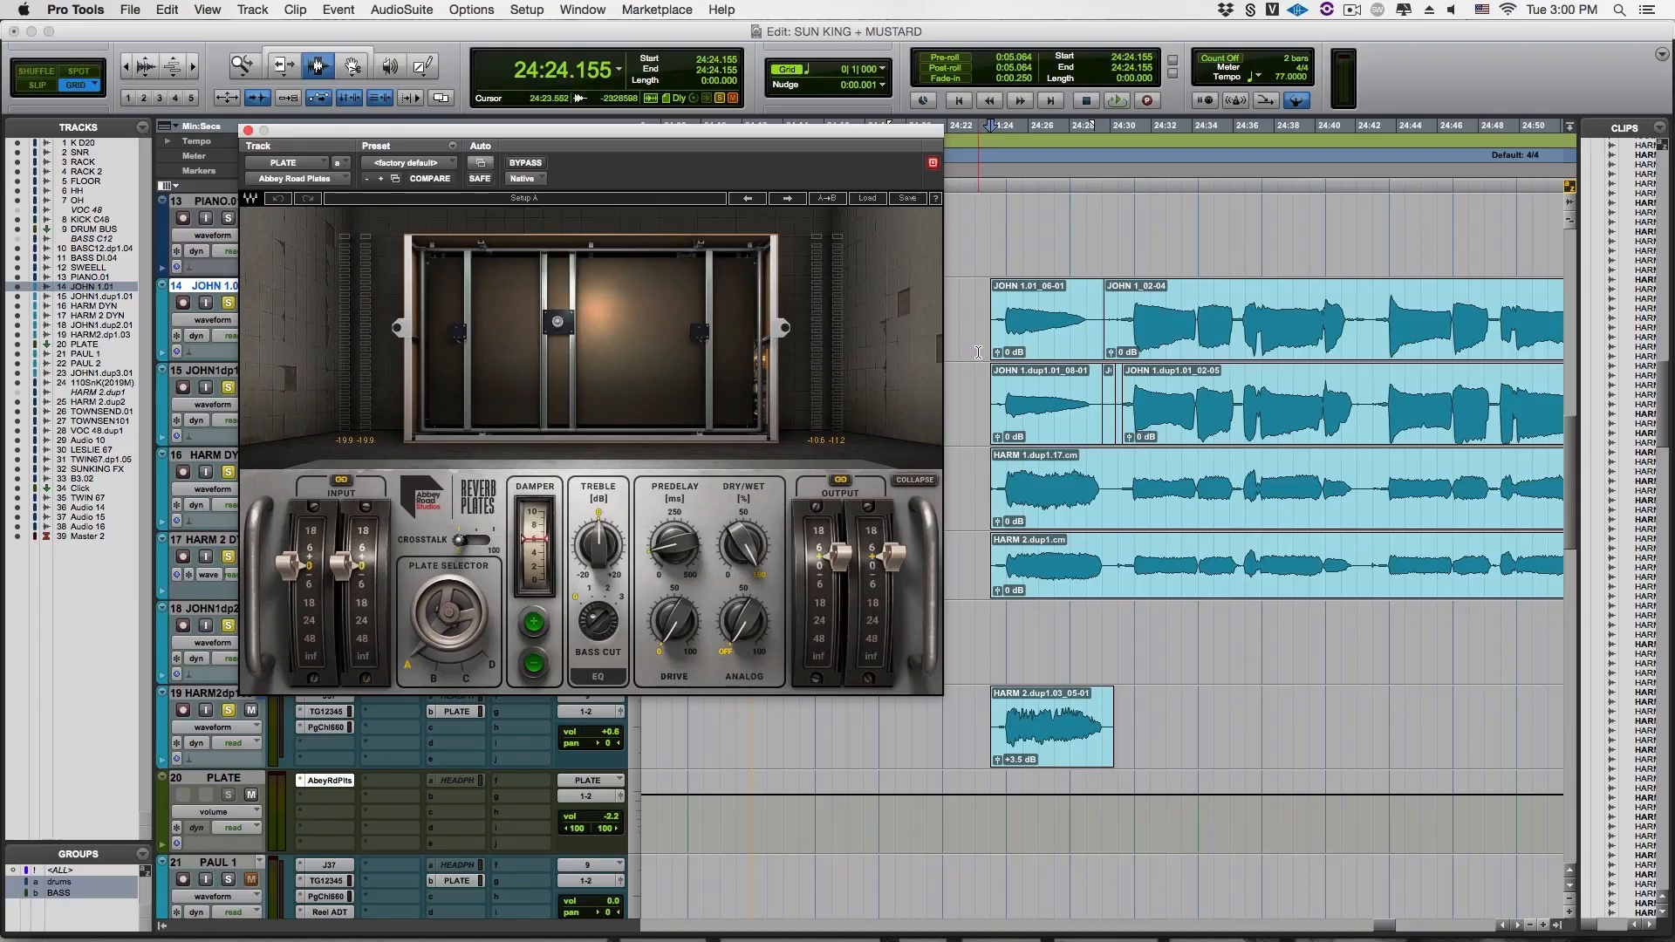
pyautogui.moveTo(978, 353); pyautogui.dragTo(976, 556)
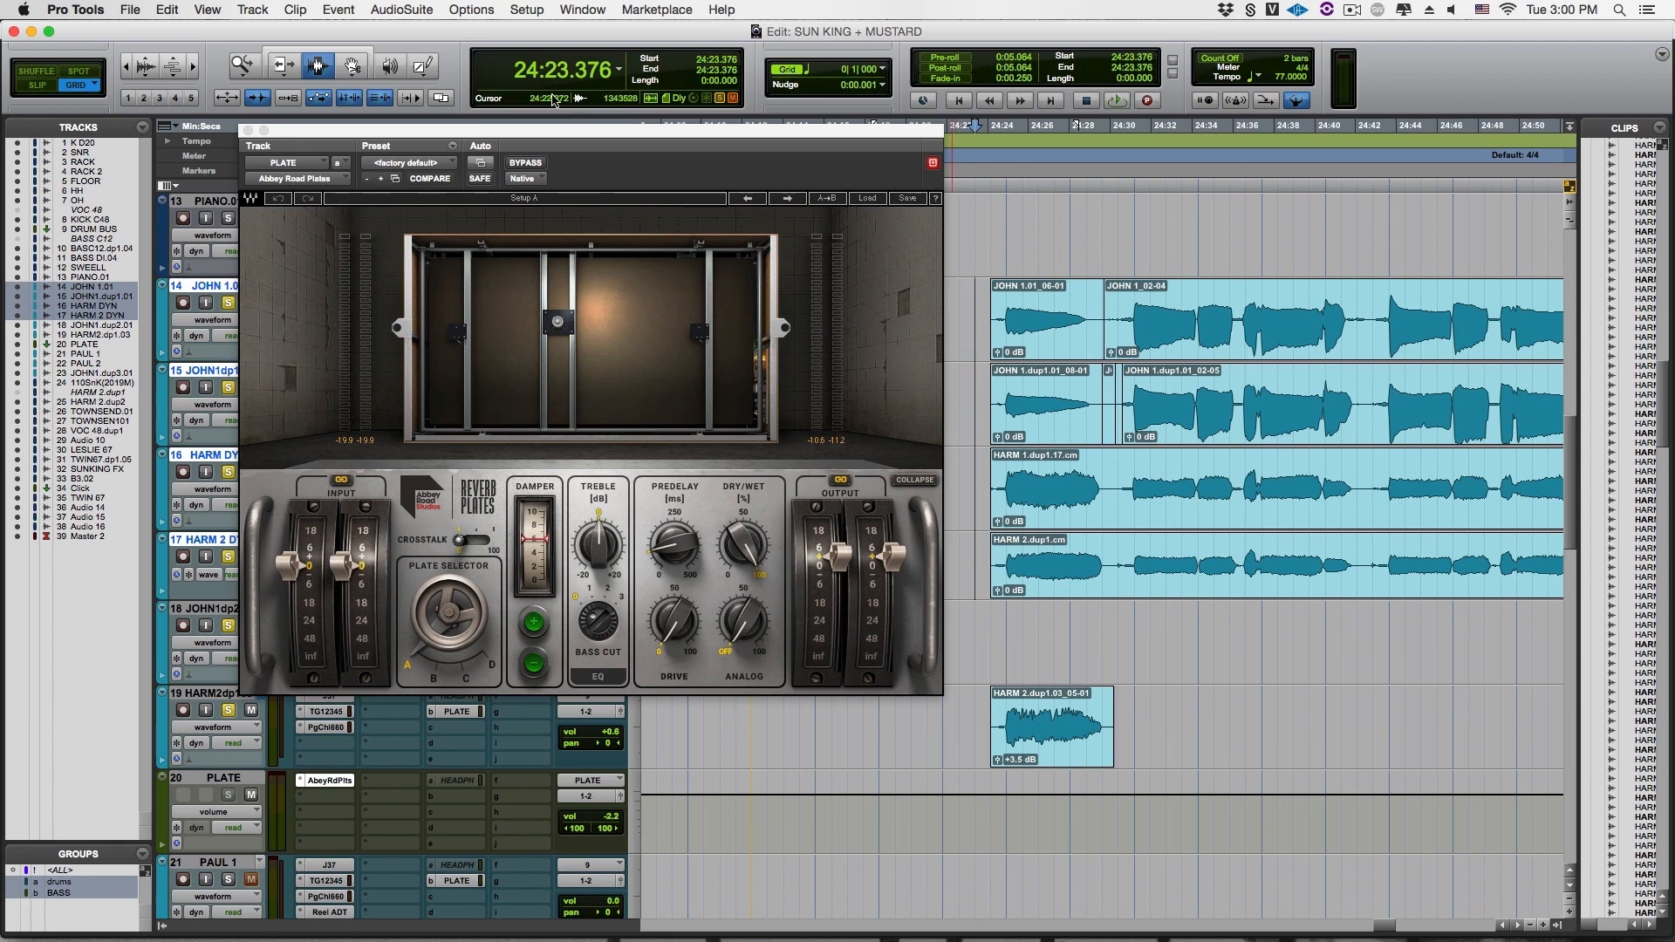
pyautogui.moveTo(543, 128); pyautogui.dragTo(599, 140)
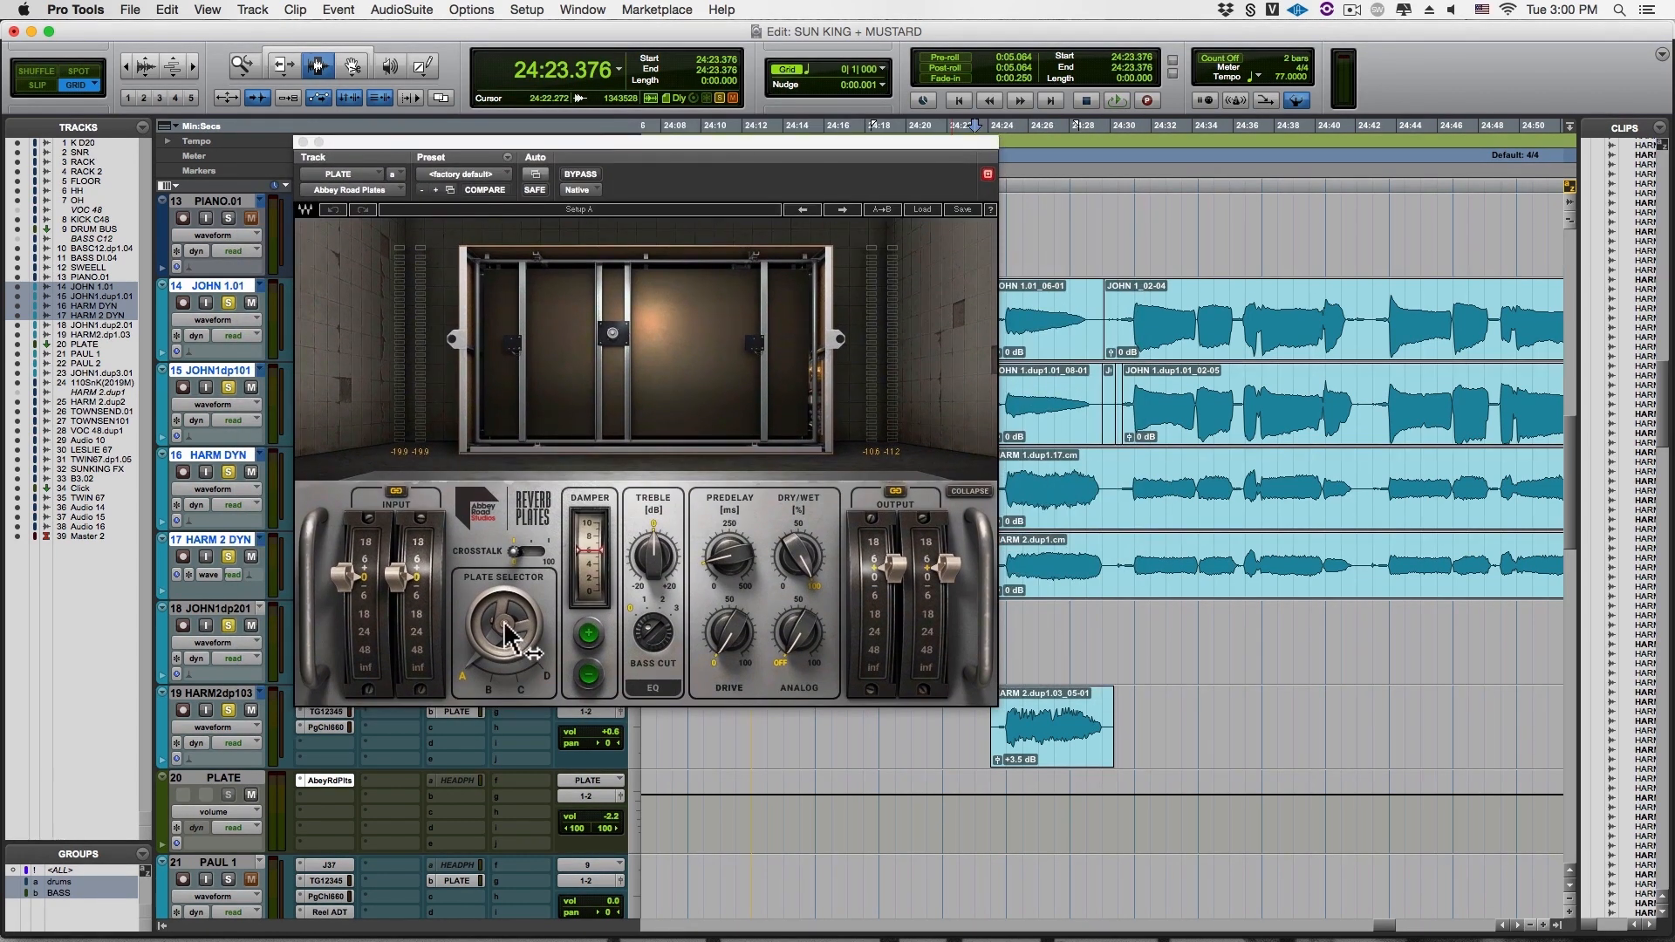
pyautogui.moveTo(506, 635); pyautogui.dragTo(486, 659)
pyautogui.moveTo(679, 153); pyautogui.dragTo(580, 153)
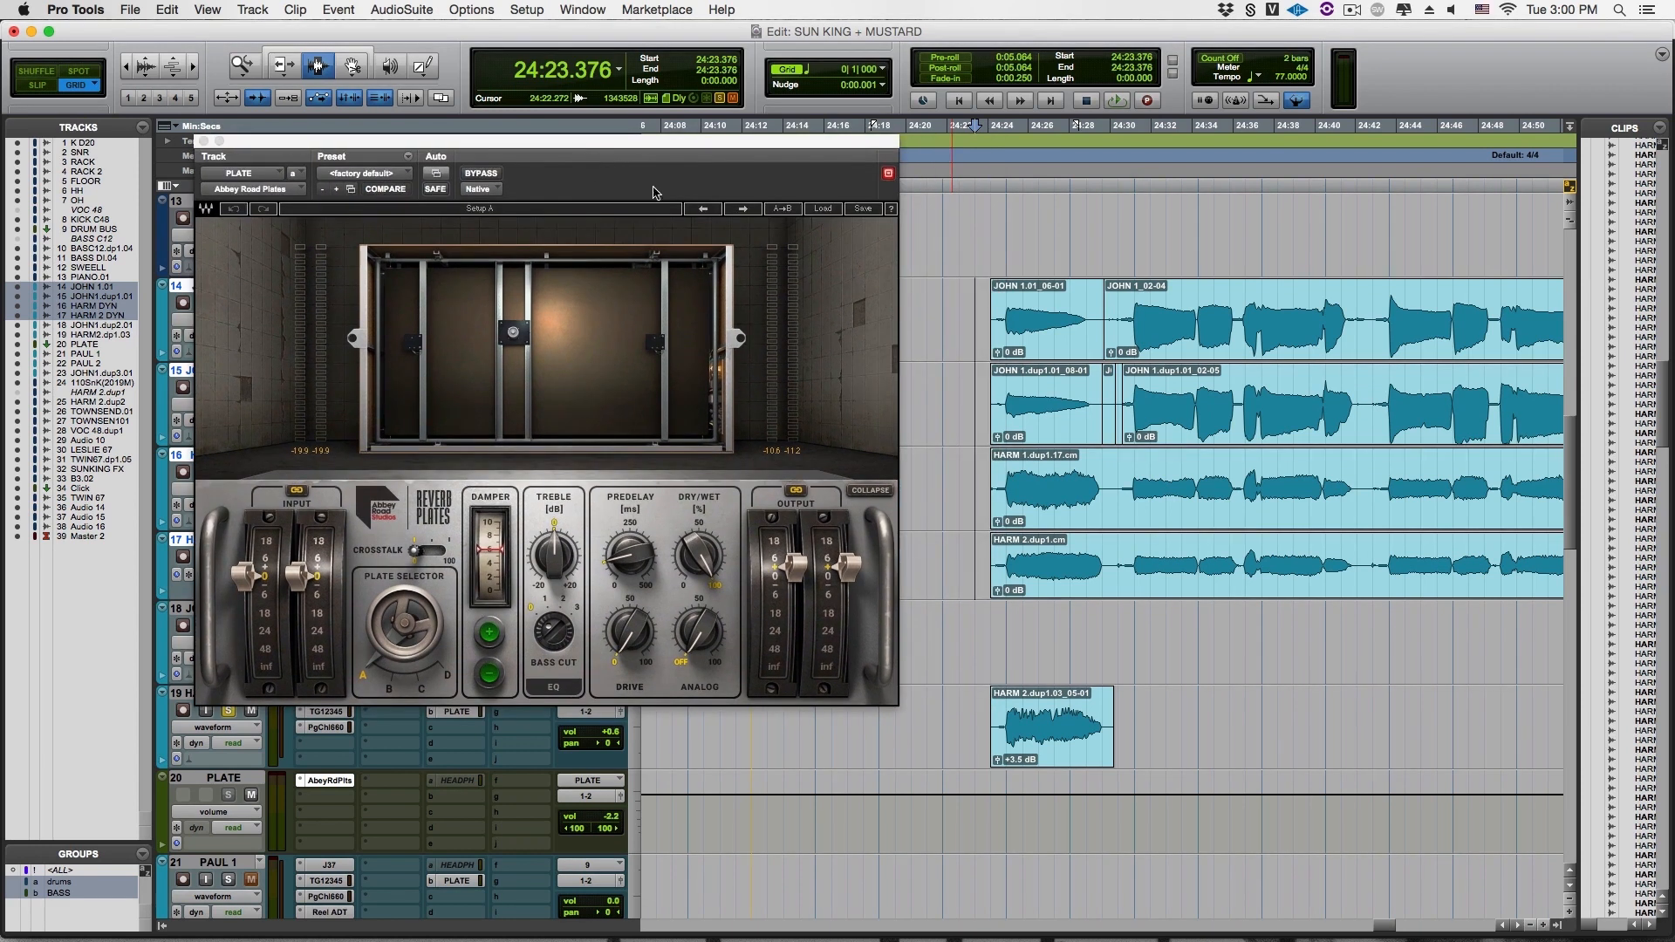
# Place the edit cursor at the first JOHN 1.01 clip's start, 24:24.155, and audition the vocals through plate A
pyautogui.click(993, 350)
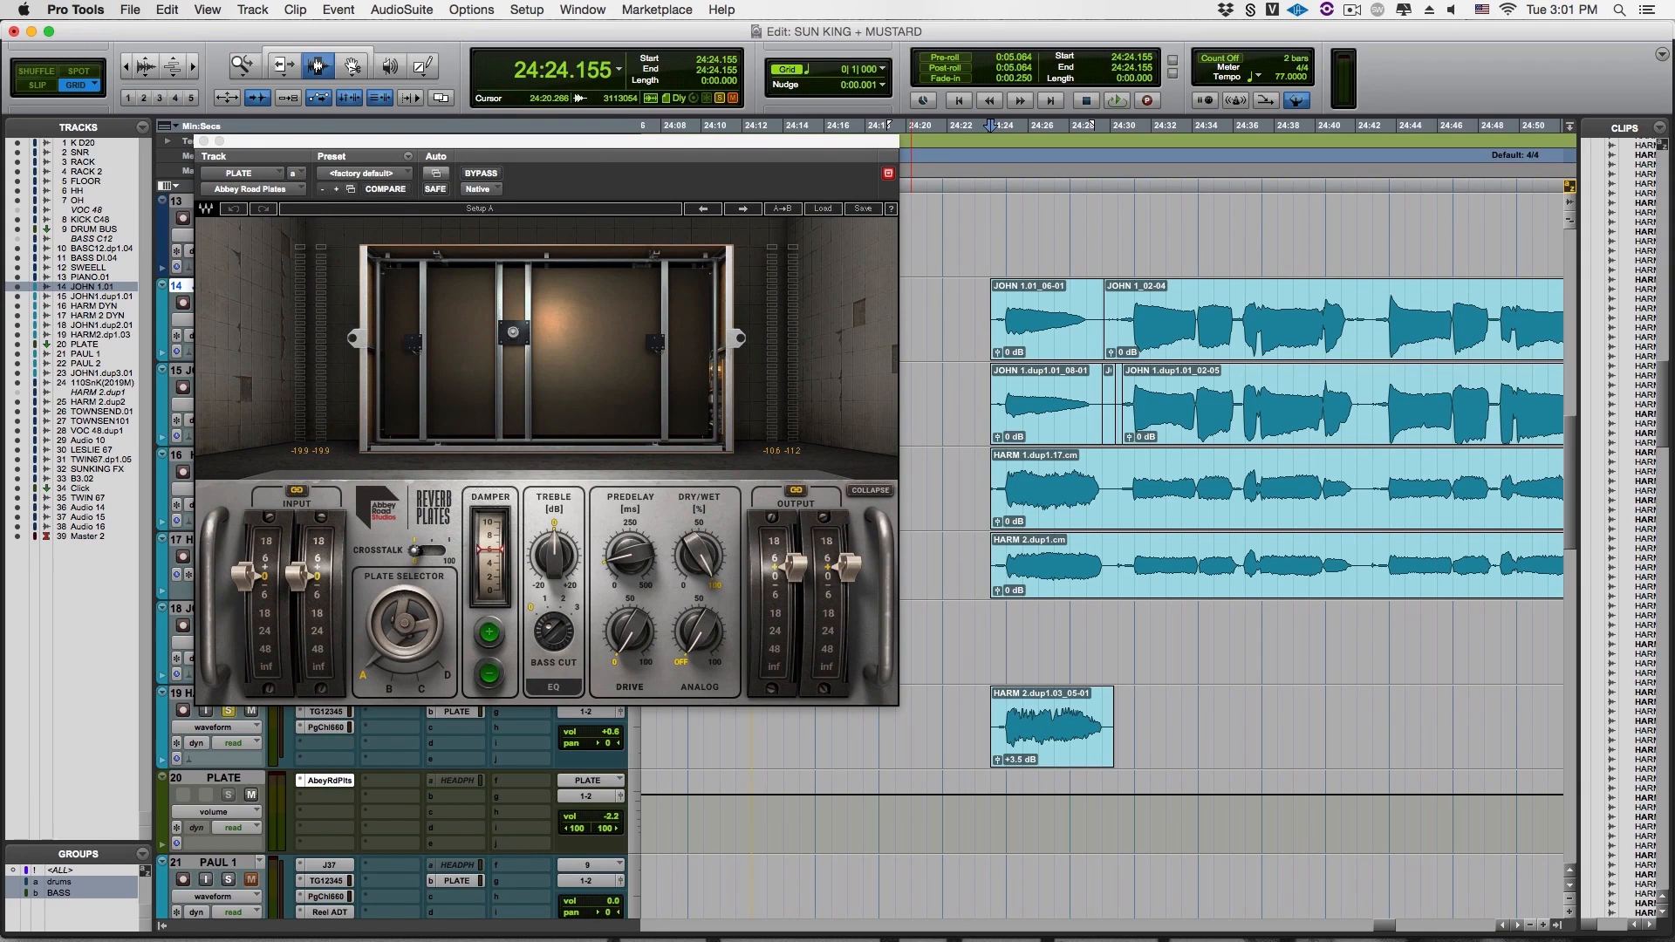
pyautogui.press('space')
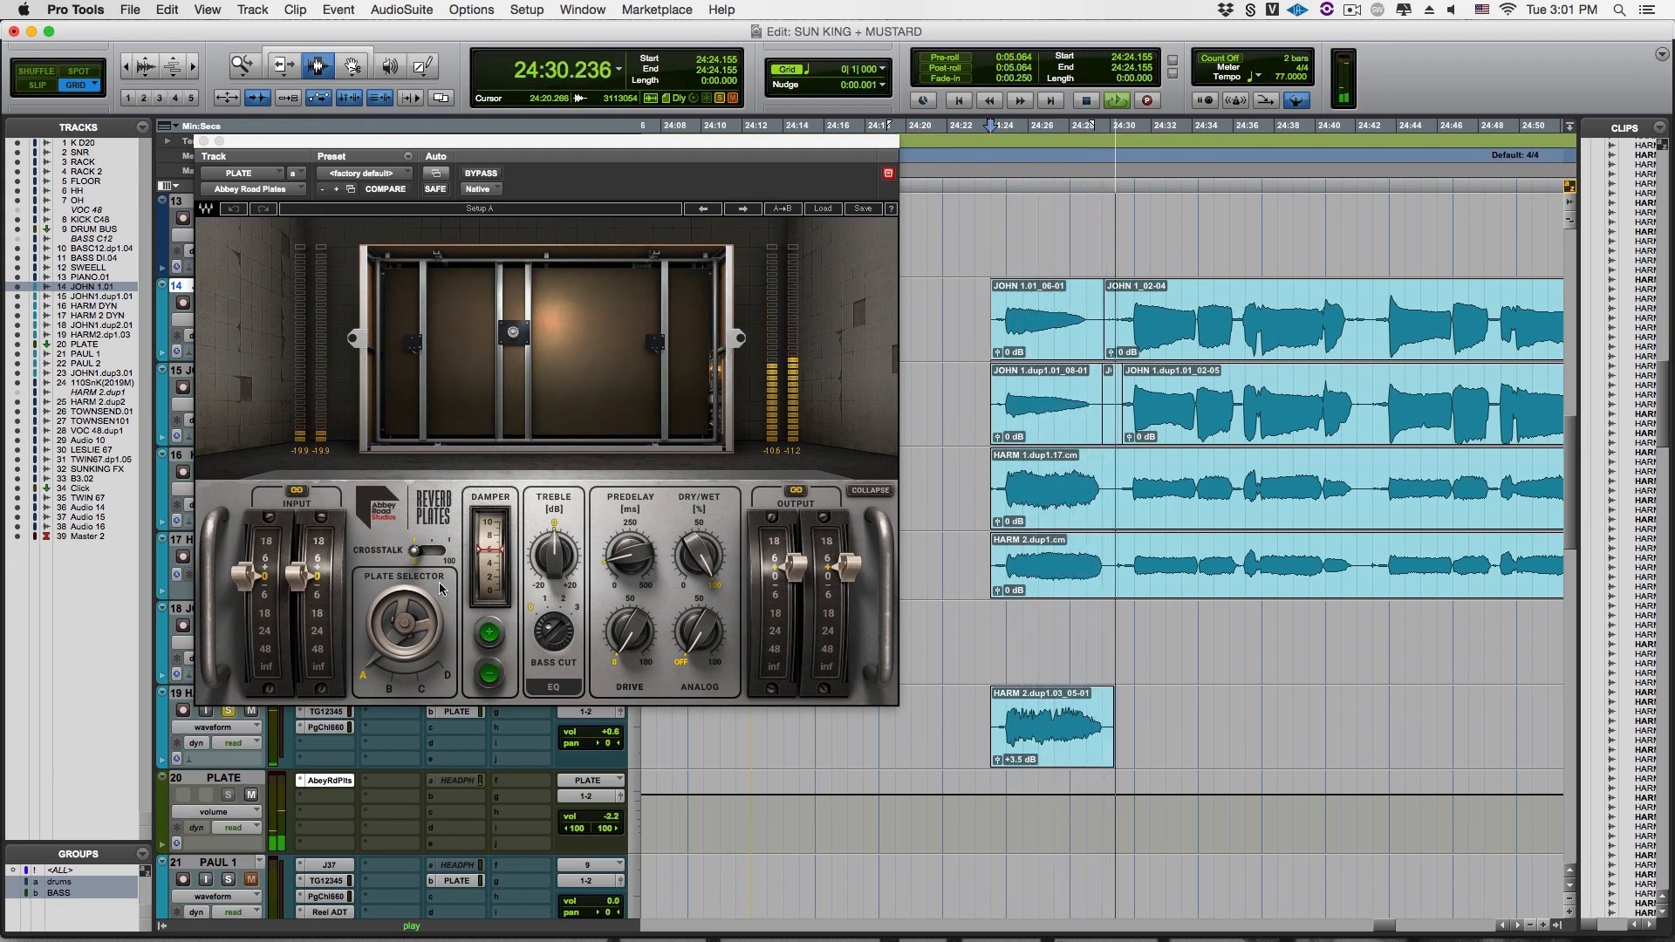
pyautogui.press('space')
# Switch the plate selector to B and audition the vocals from 24:24.155
pyautogui.click(391, 606)
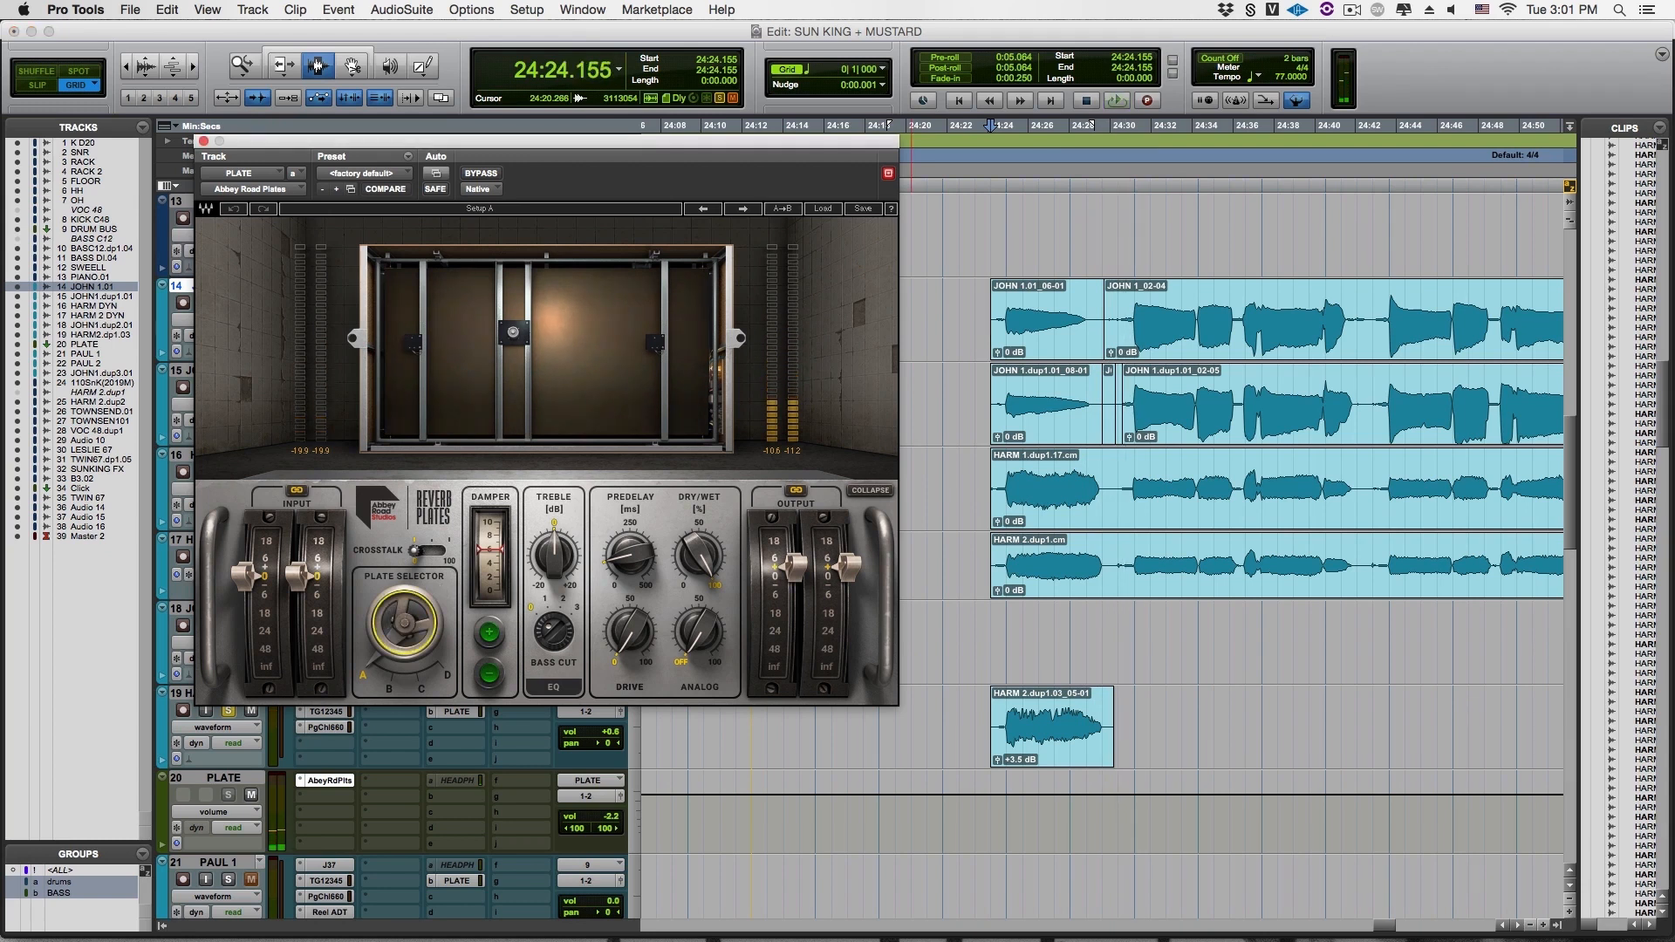
pyautogui.click(395, 650)
pyautogui.press('space')
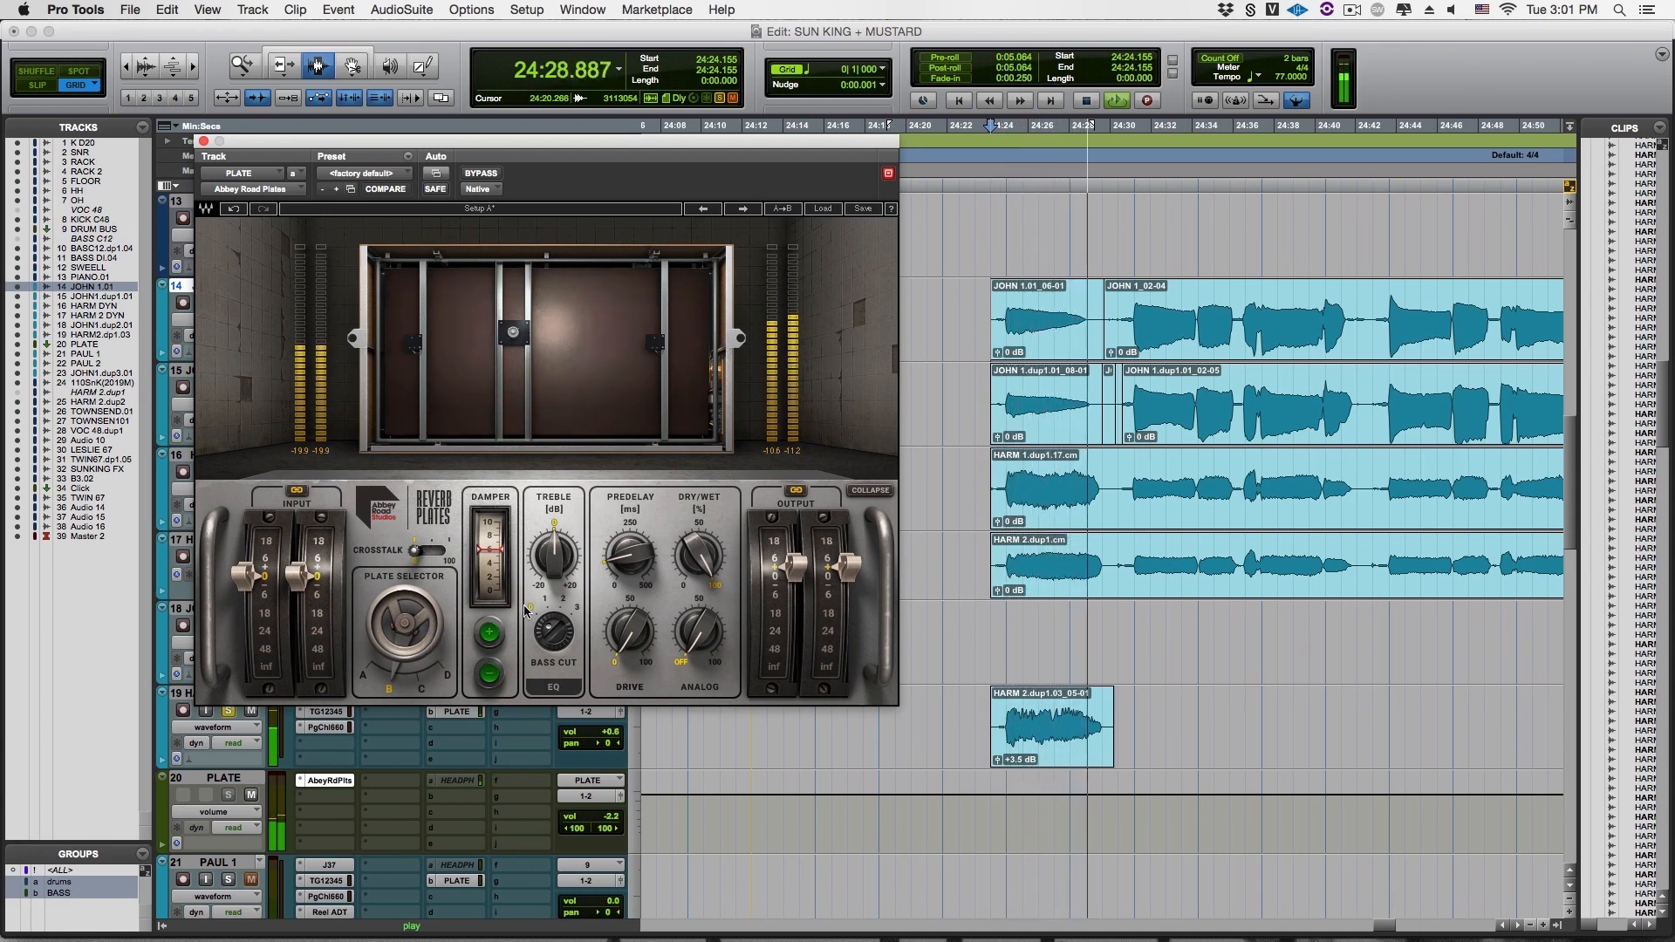
pyautogui.press('space')
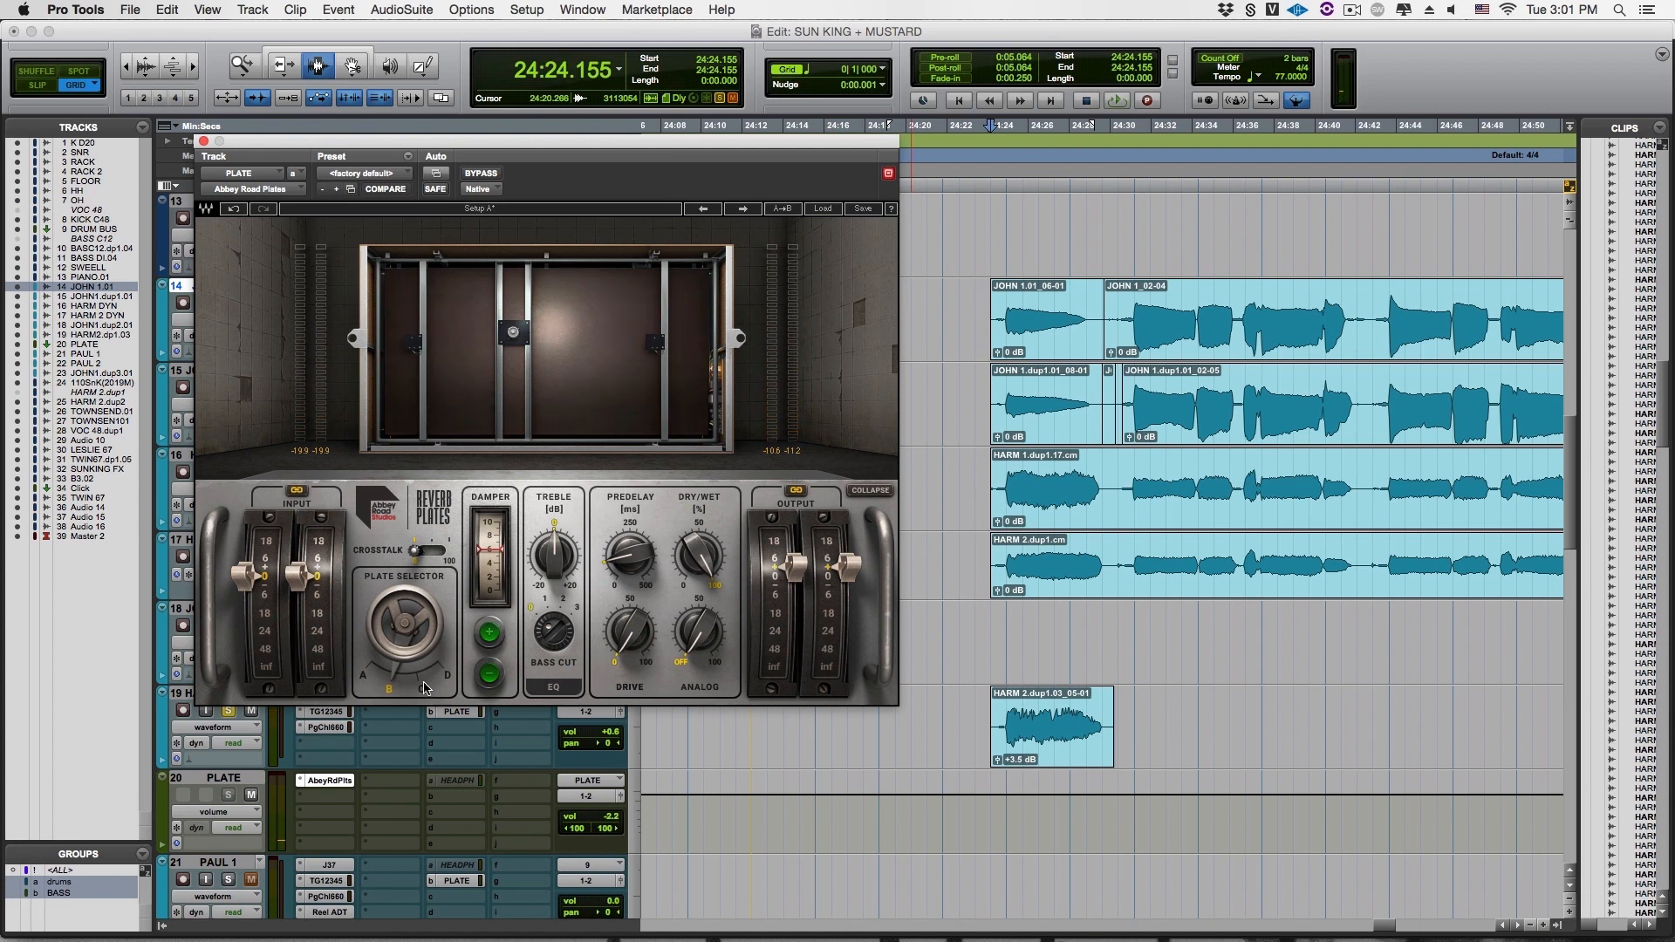
# Switch the plate selector to C and audition the same vocal passage
pyautogui.click(424, 687)
pyautogui.press('space')
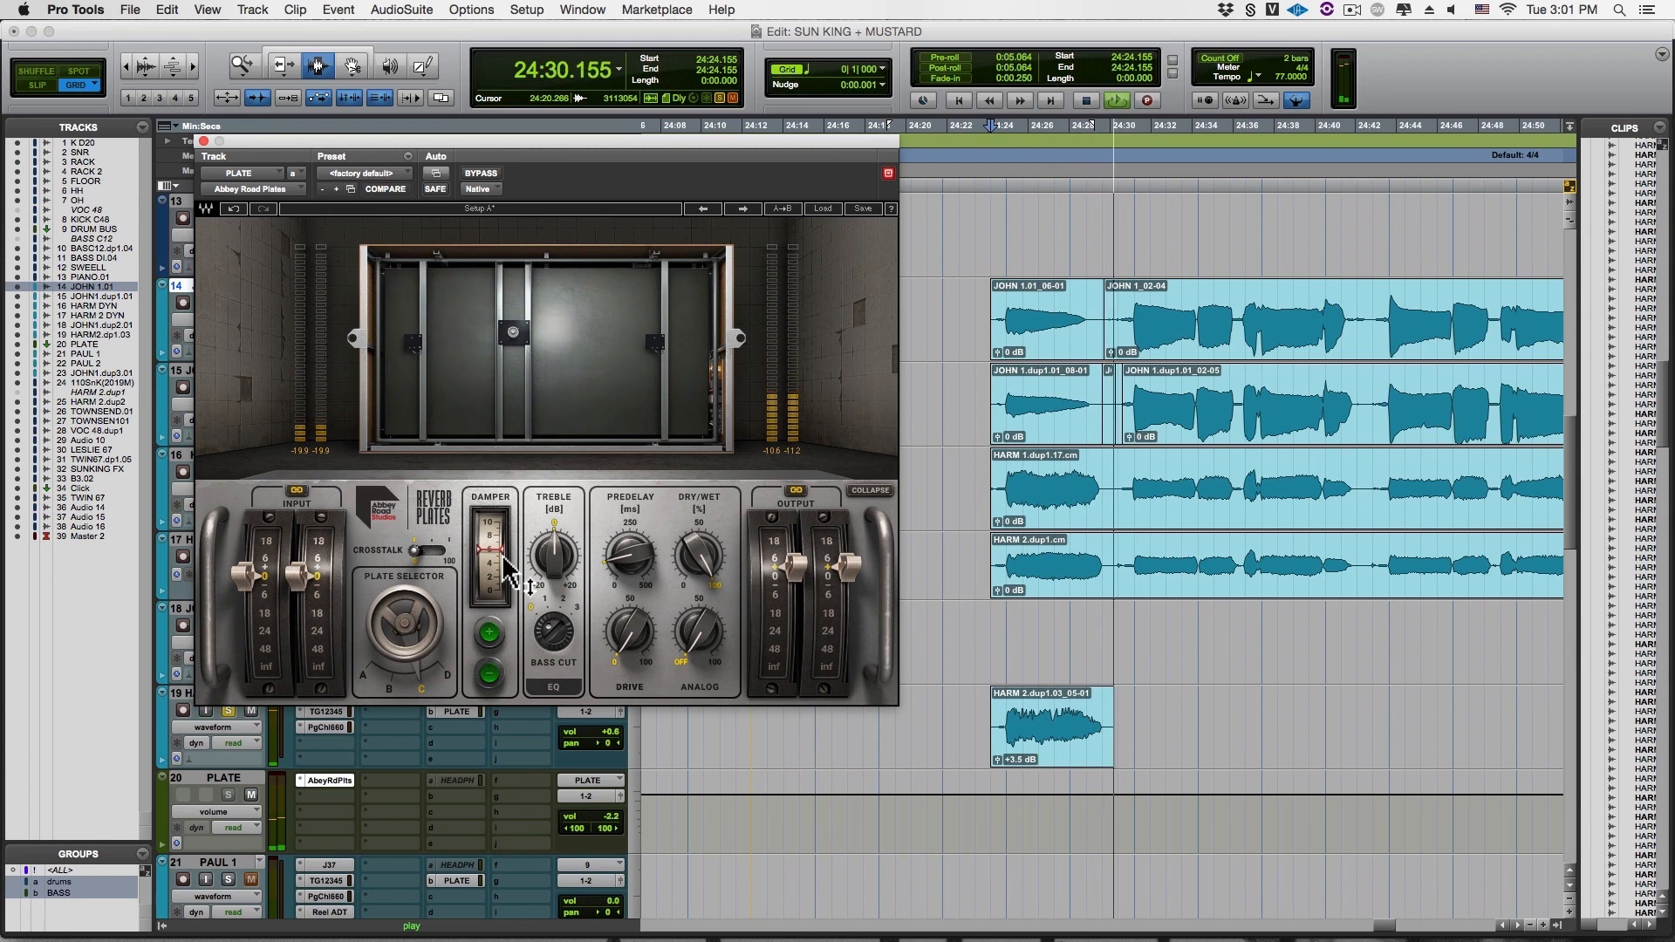
pyautogui.press('space')
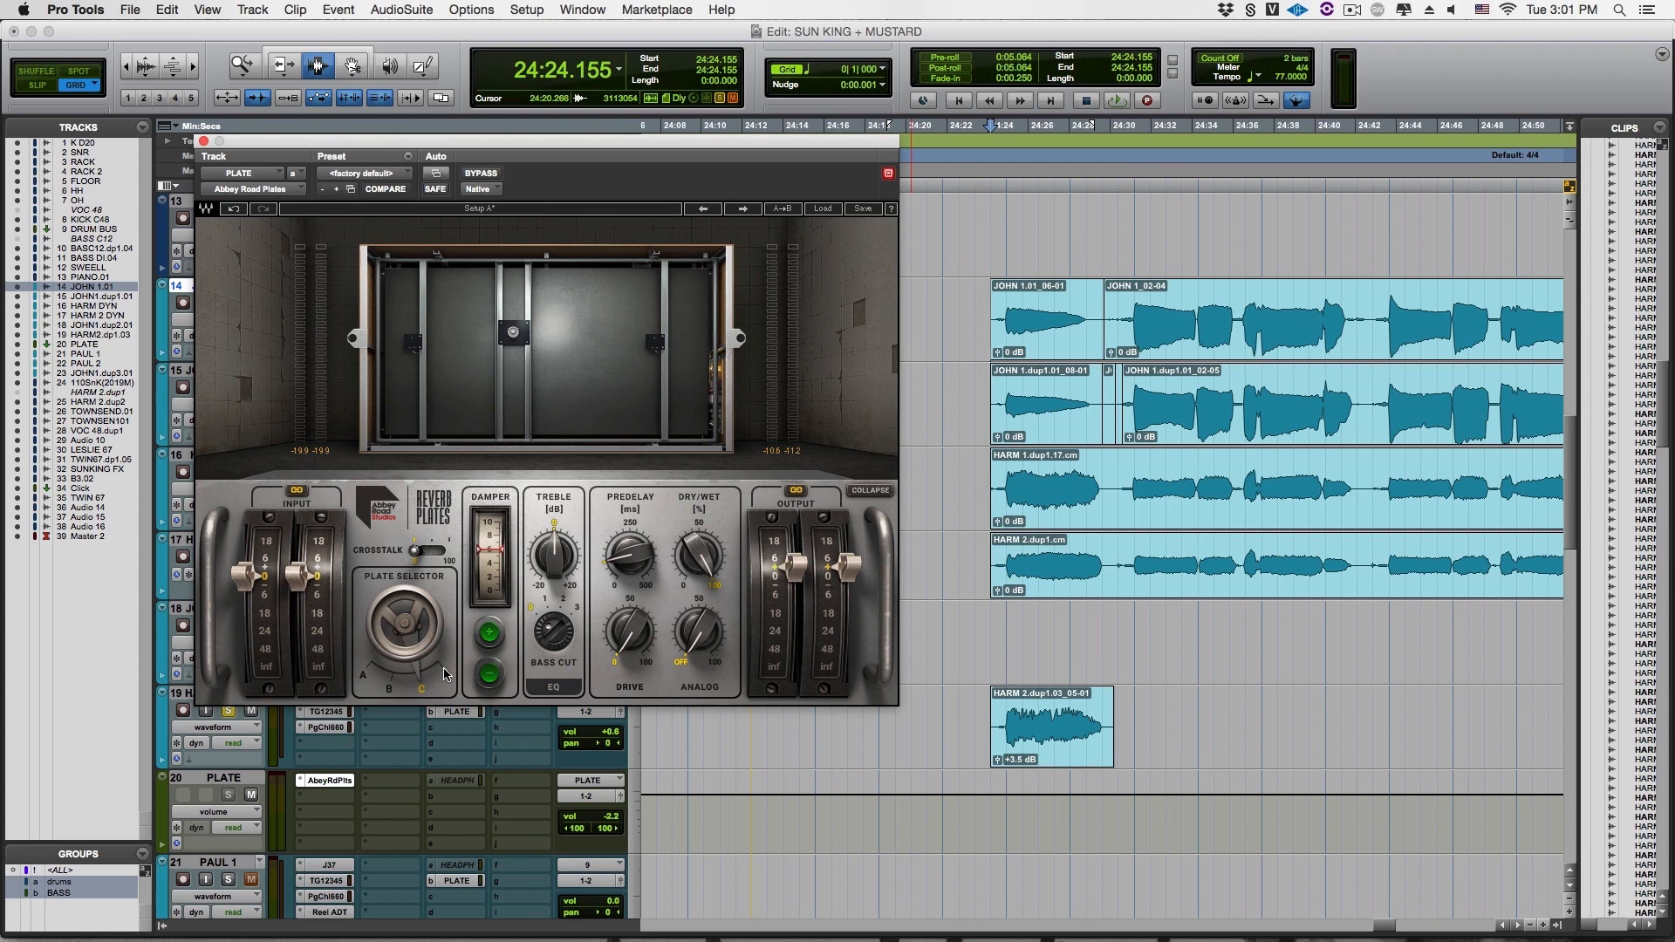
# Switch the plate selector to D and audition the same vocal passage
pyautogui.click(444, 670)
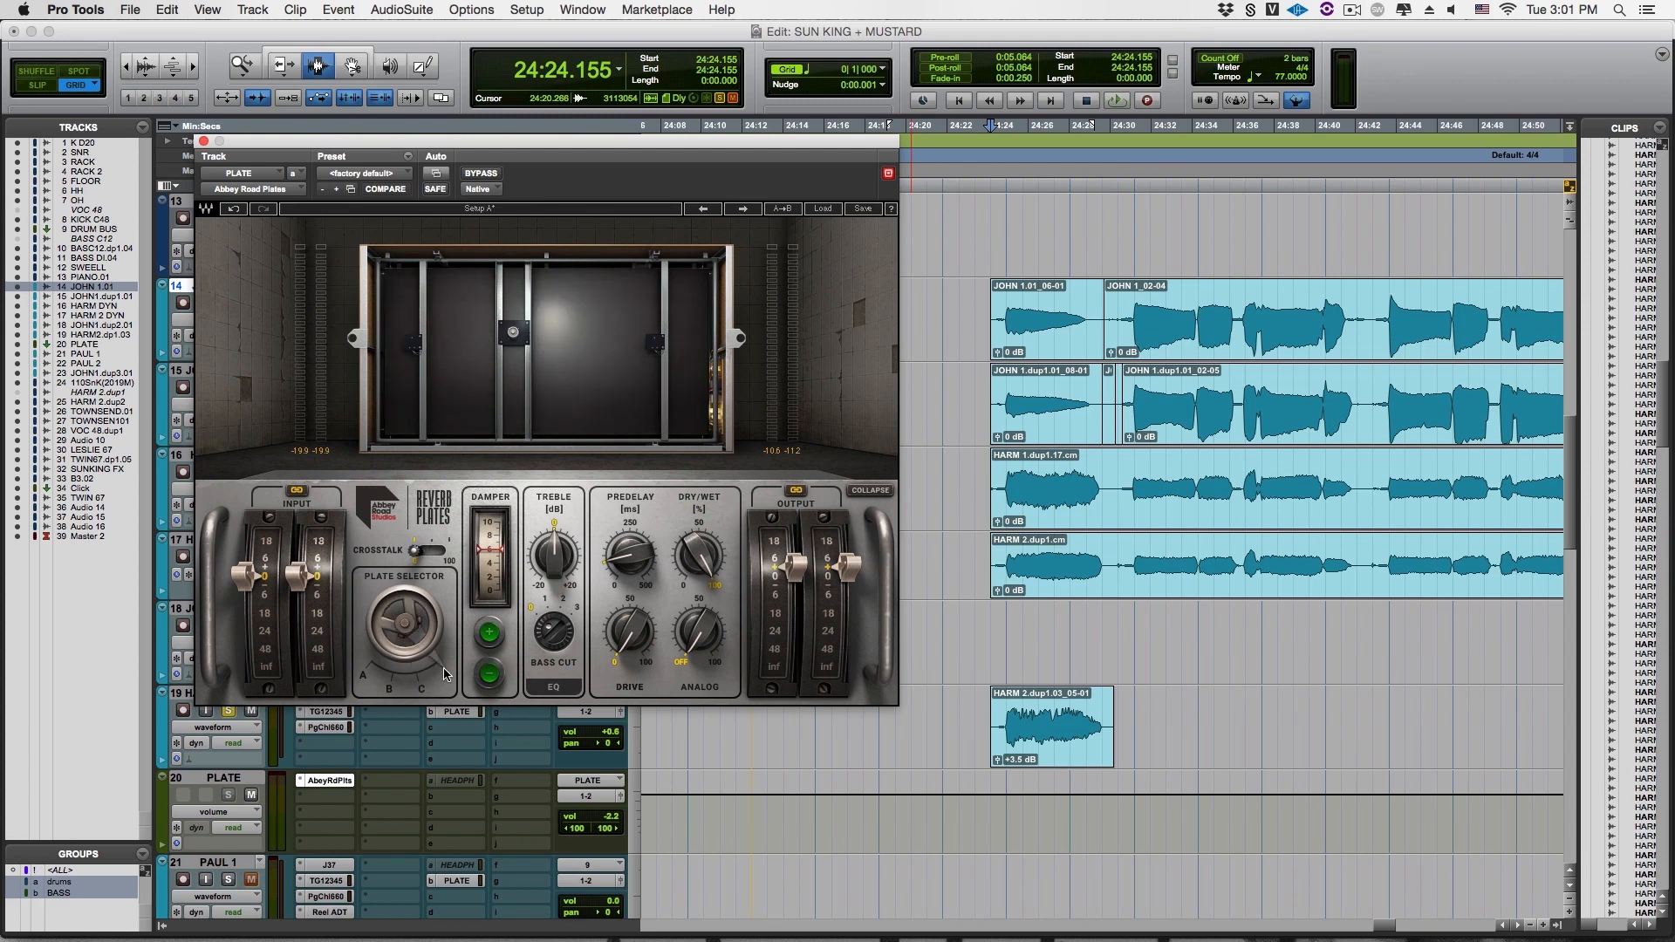
pyautogui.press('space')
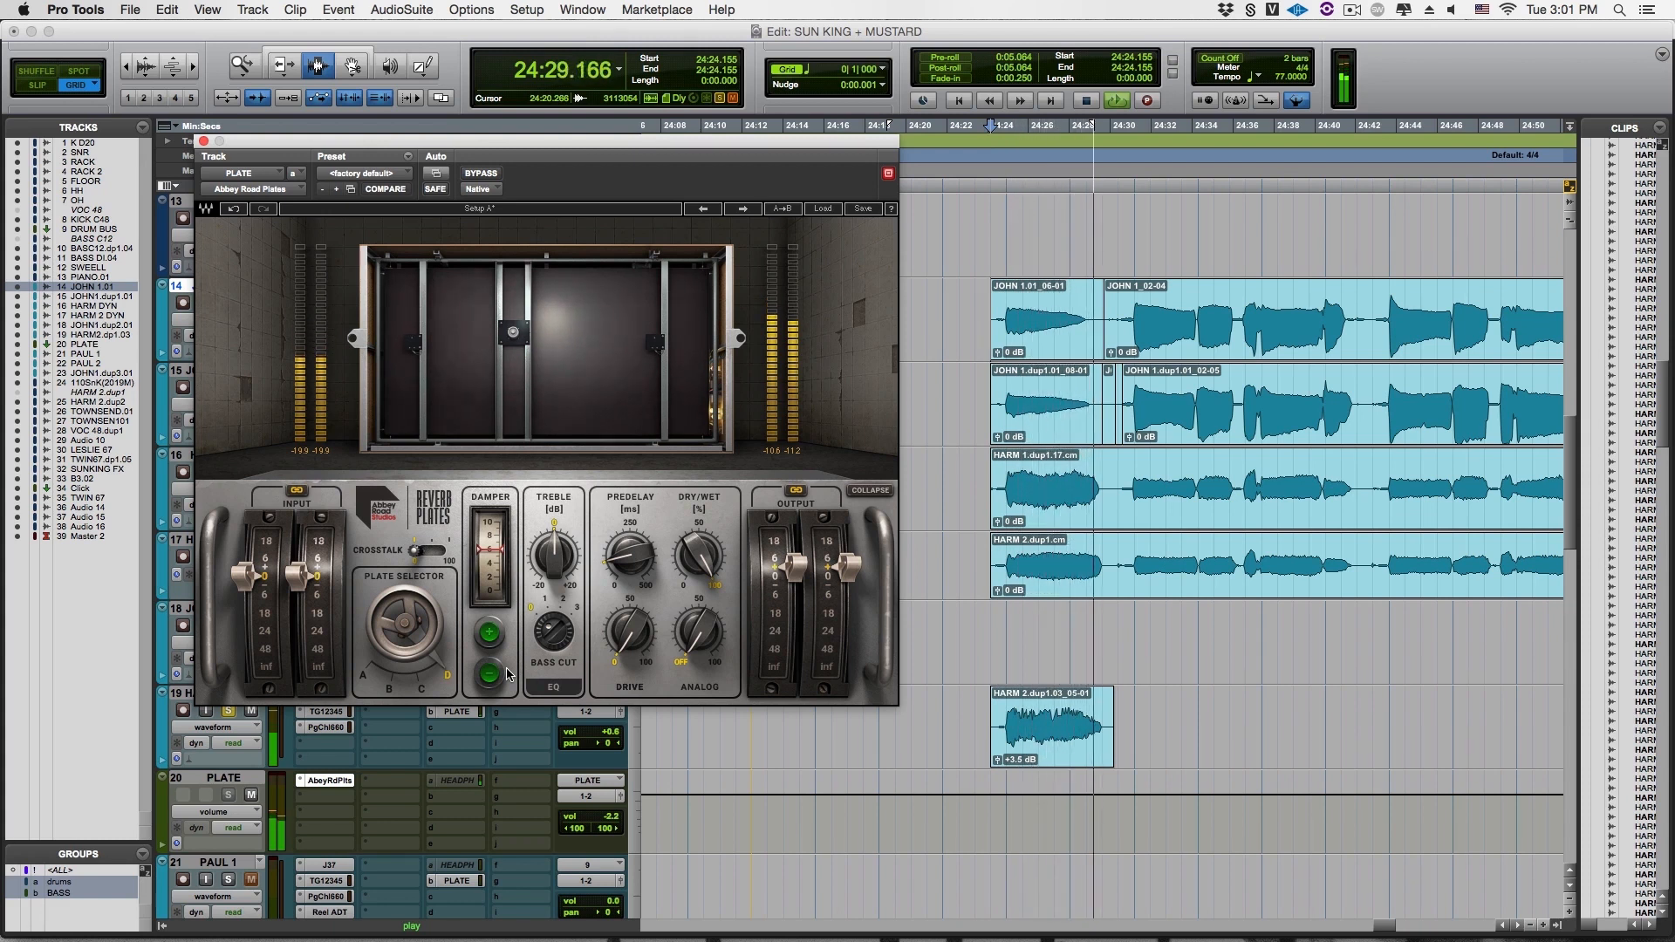
pyautogui.press('space')
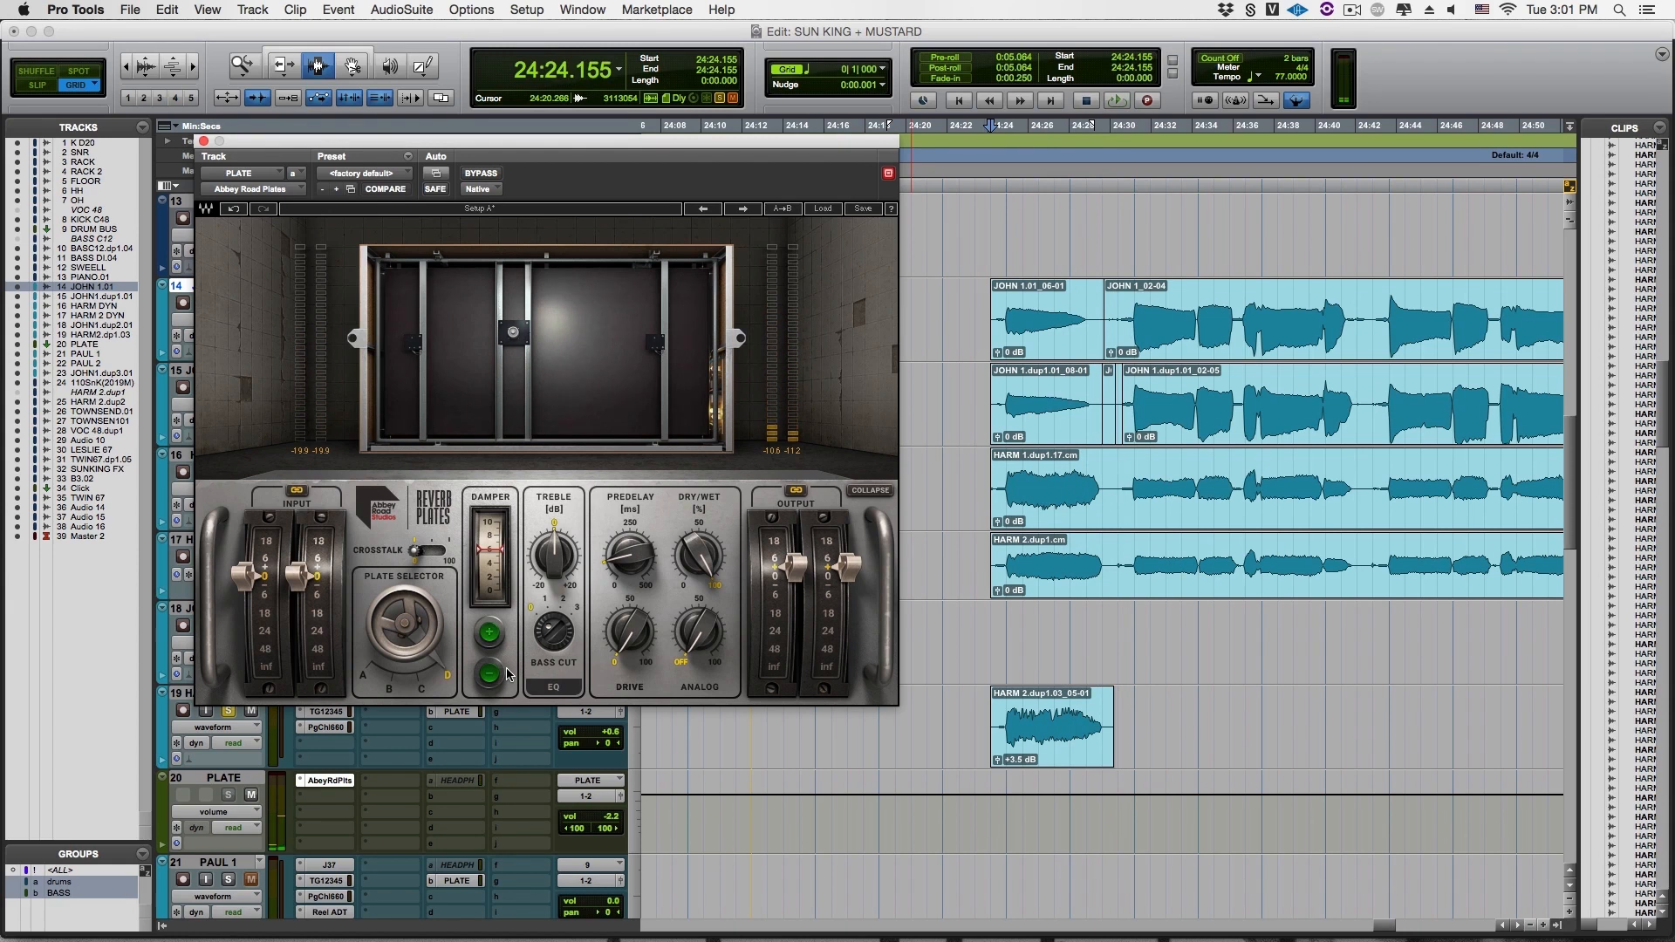
# Set the plate selector back to A, audition the vocals, and close the Abbey Road Plates window
pyautogui.click(371, 674)
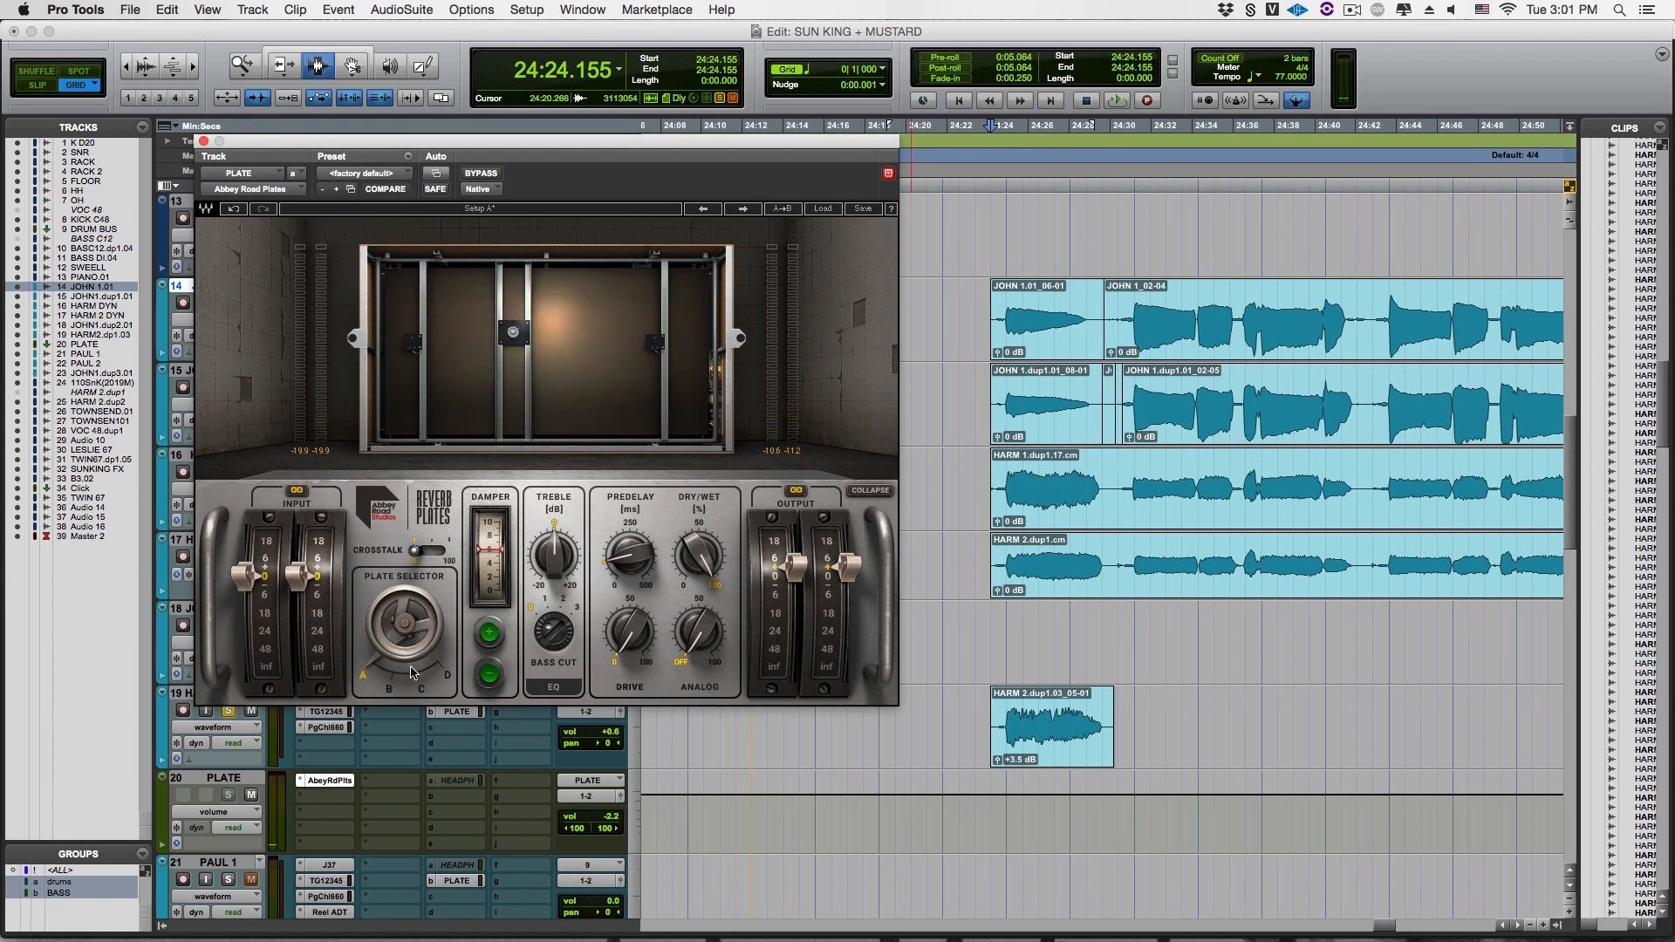
pyautogui.press('space')
pyautogui.moveTo(457, 144); pyautogui.dragTo(751, 142)
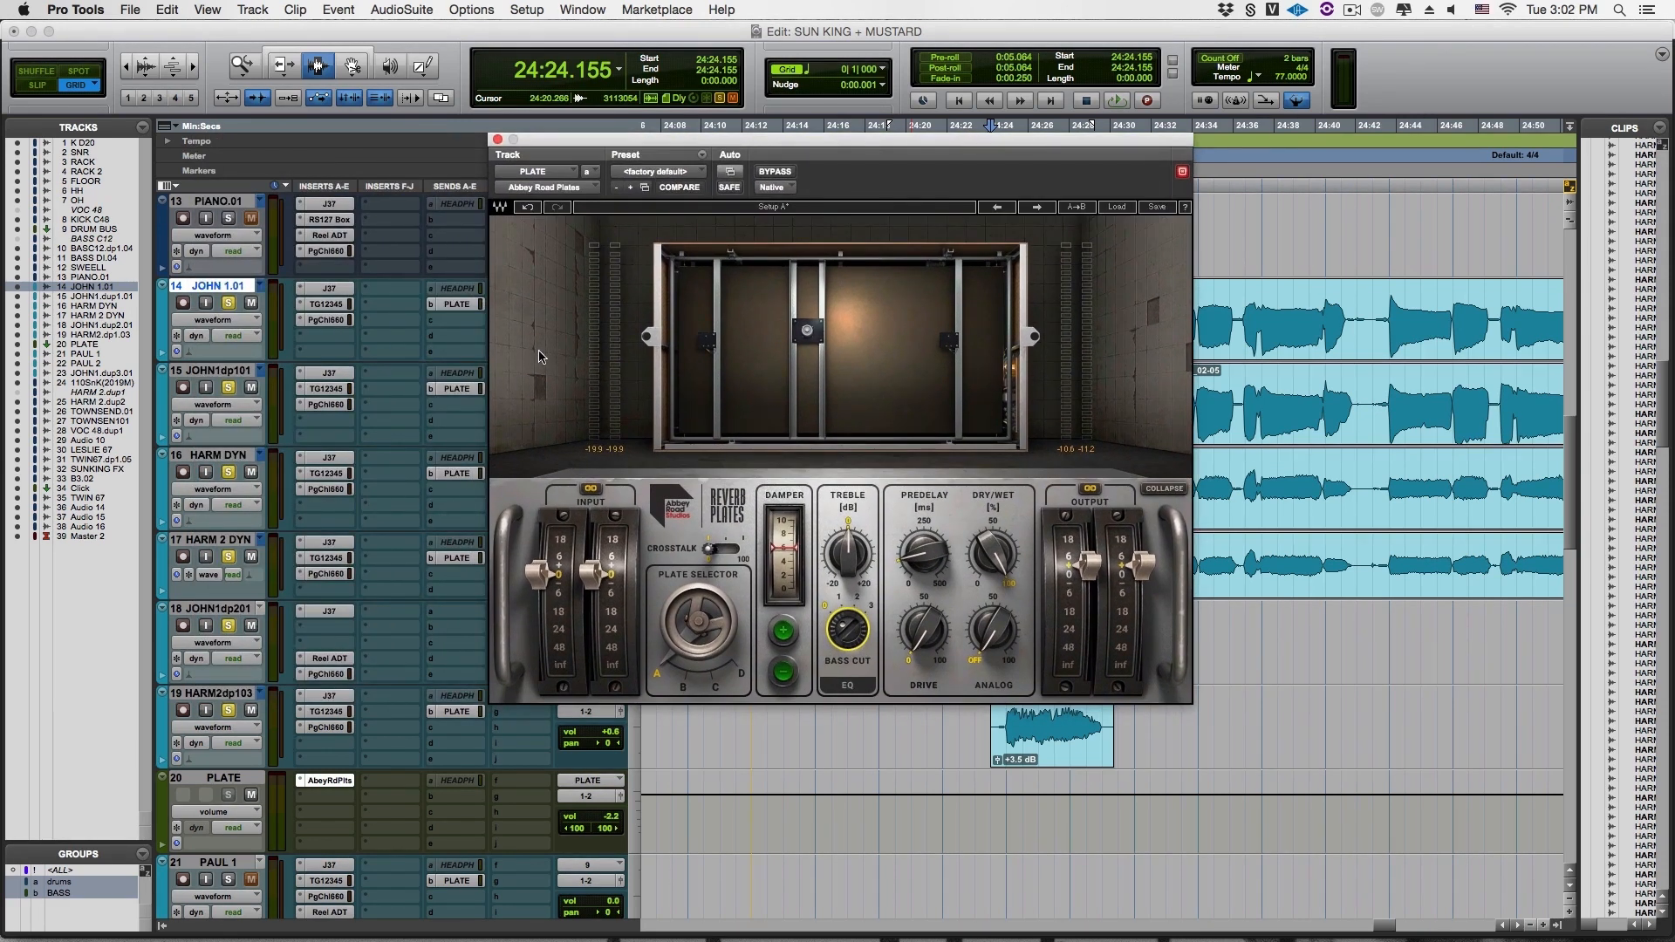
pyautogui.click(498, 142)
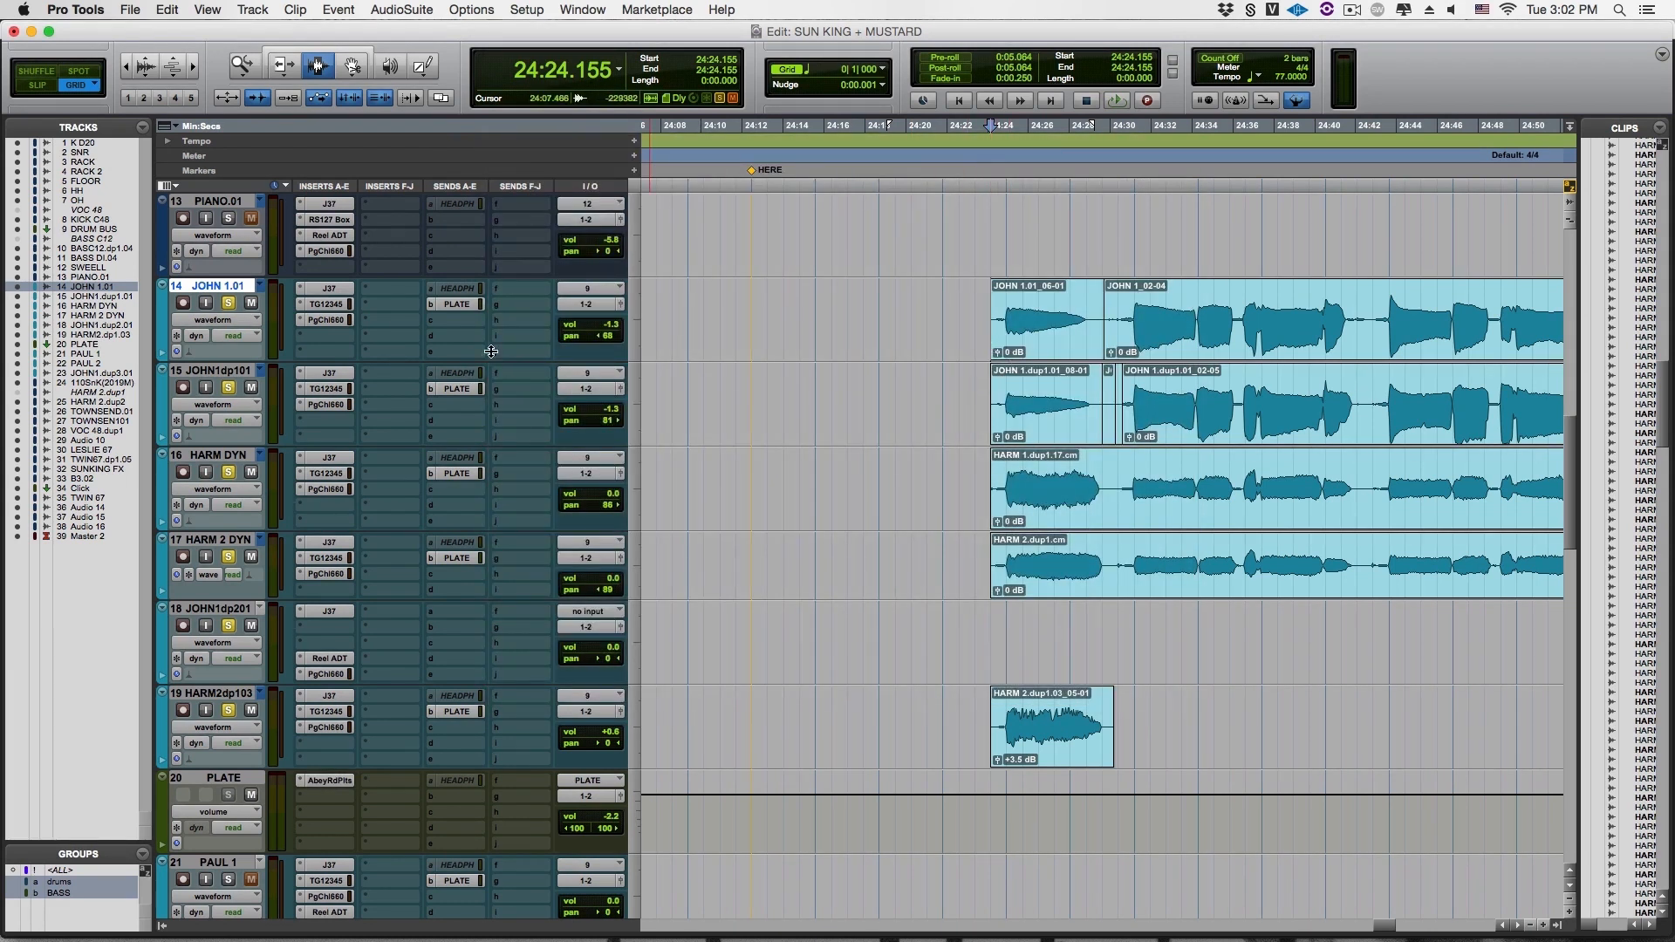
# Insert the native Abbey Road Chambers (stereo) reverb in the PLATE track's second insert slot, below Abbey Road Plates
pyautogui.click(336, 304)
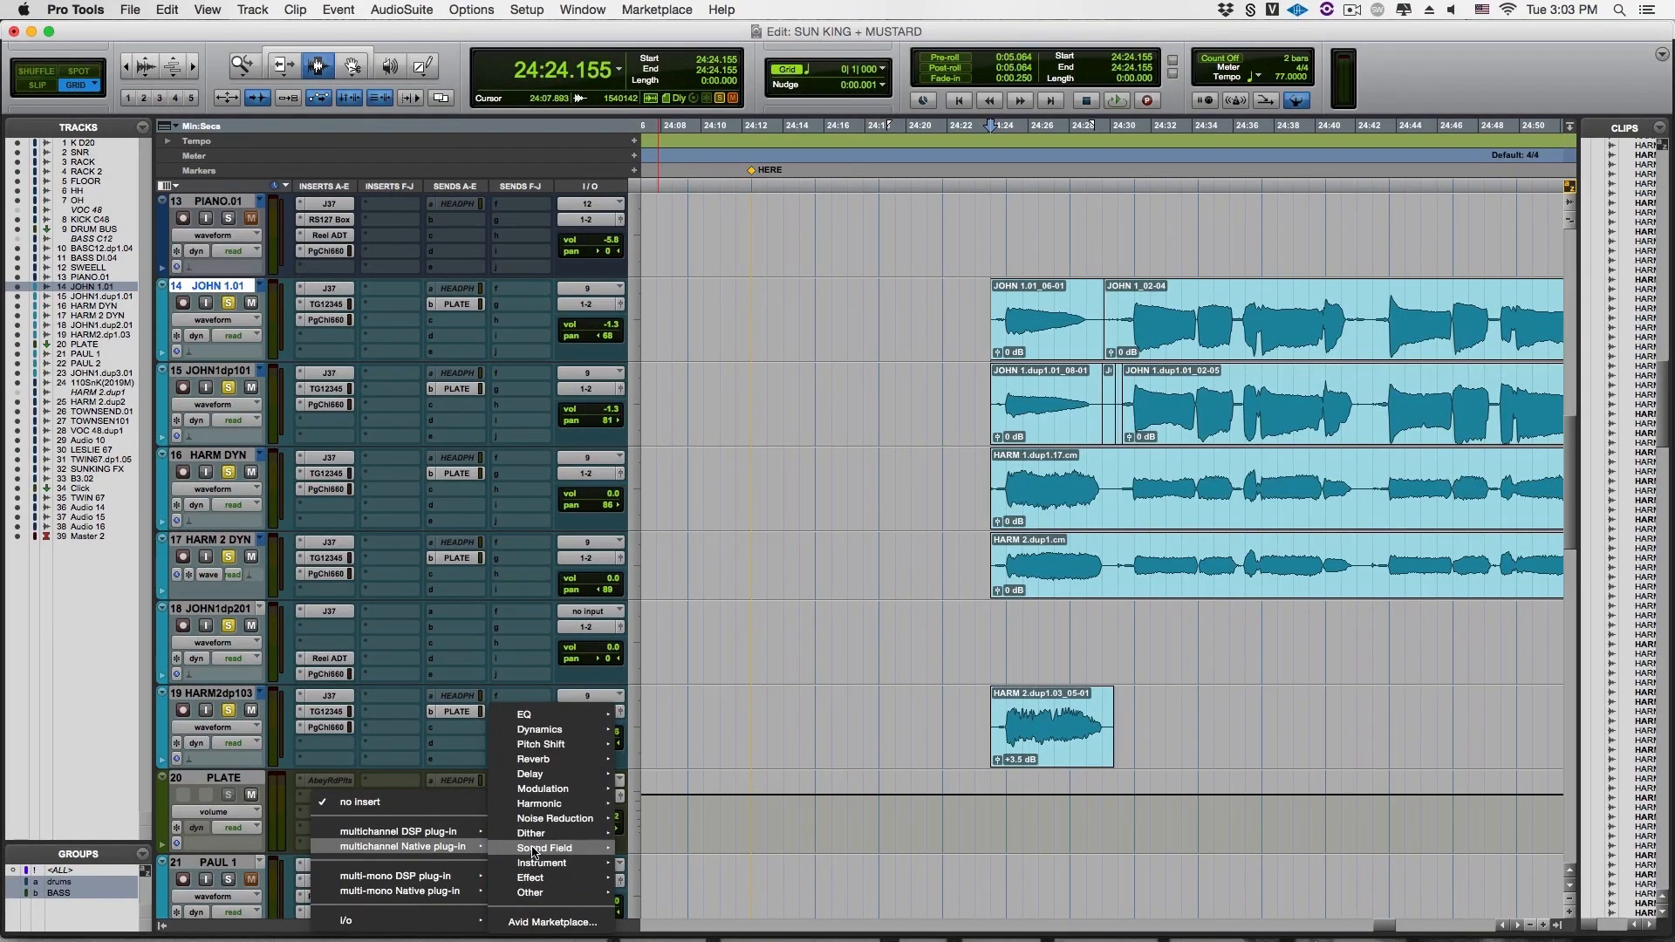
pyautogui.moveTo(531, 761)
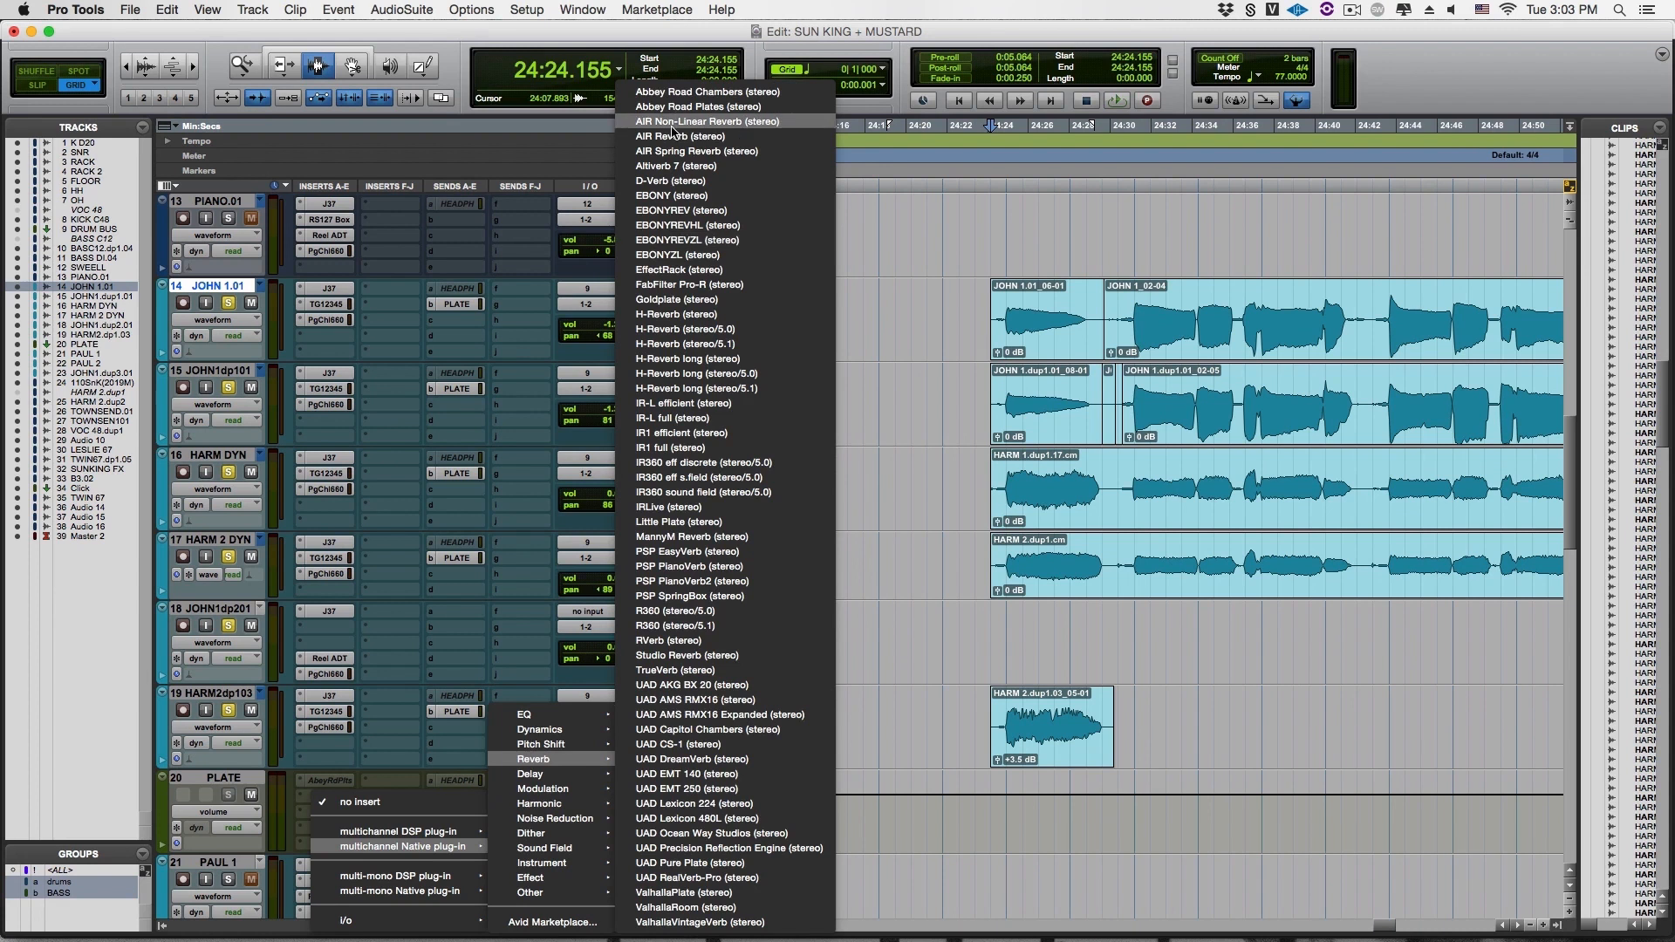
pyautogui.click(661, 92)
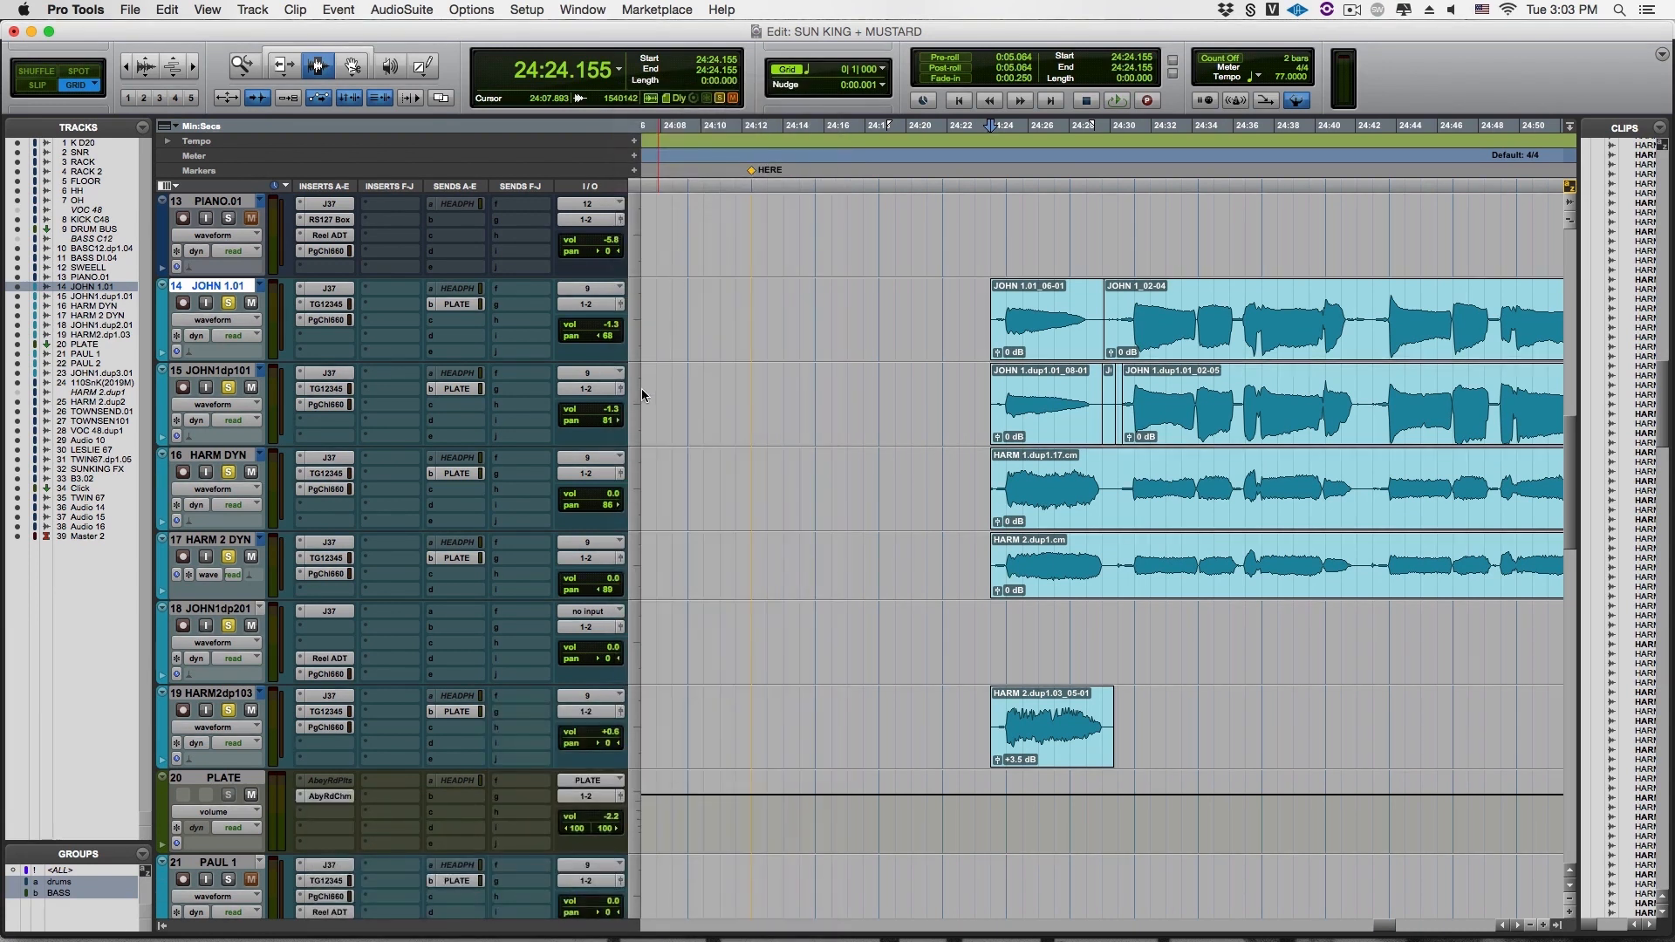
# Load the ABBEY ROAD START preset in Abbey Road Chambers
pyautogui.moveTo(776, 150); pyautogui.dragTo(640, 171)
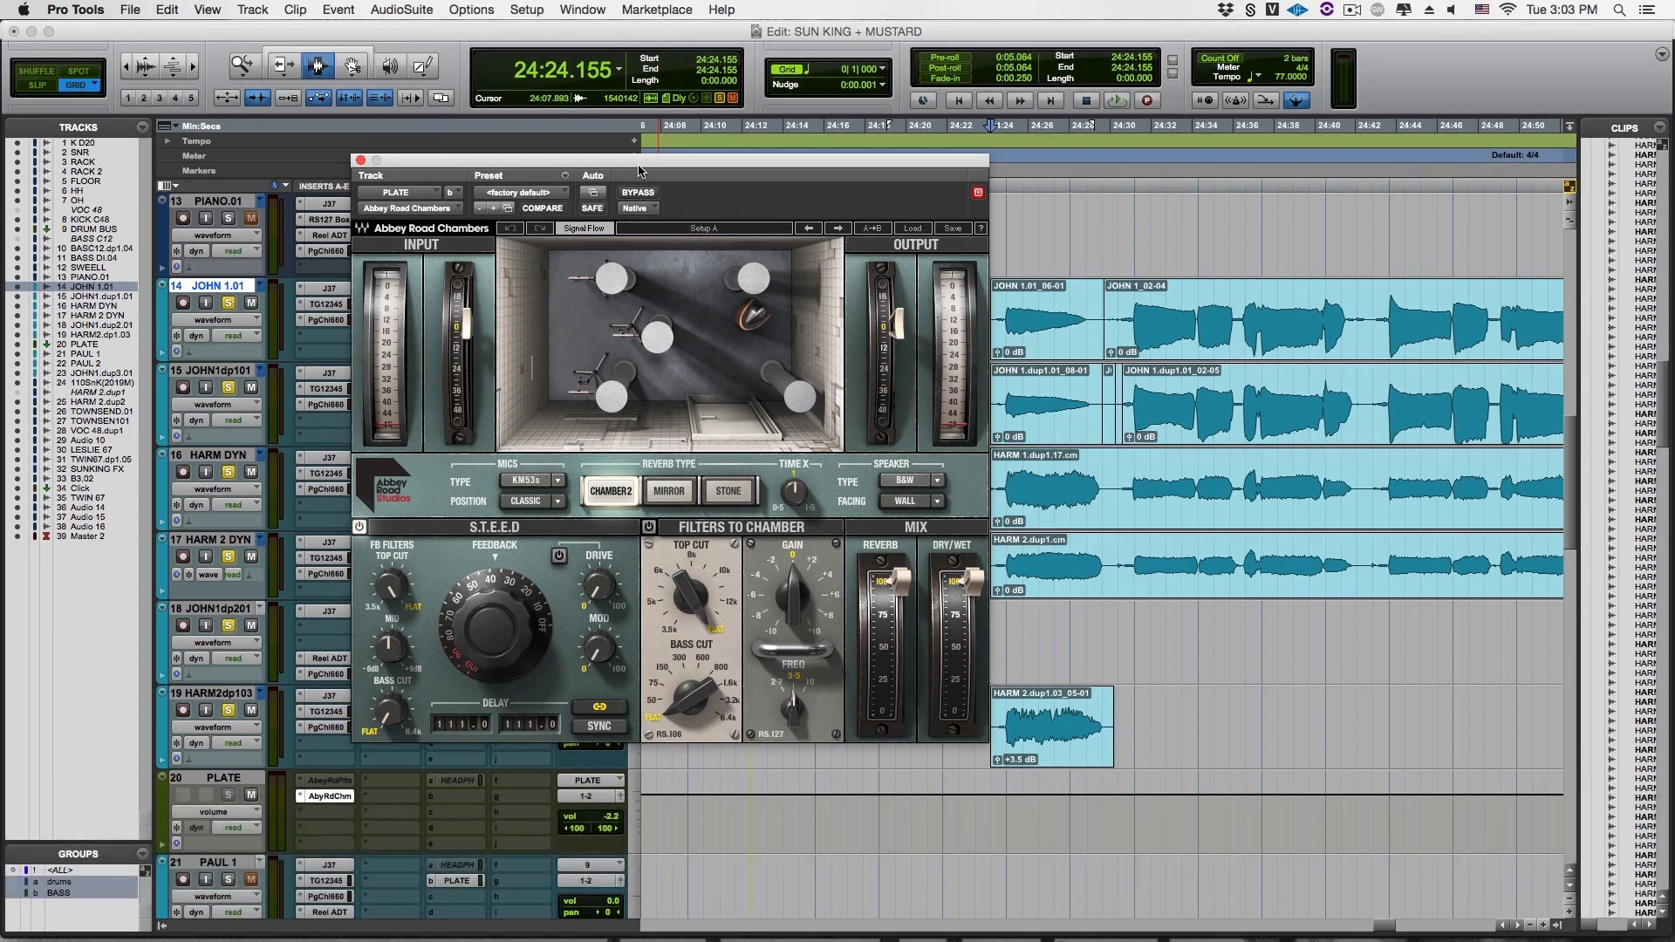
pyautogui.click(554, 194)
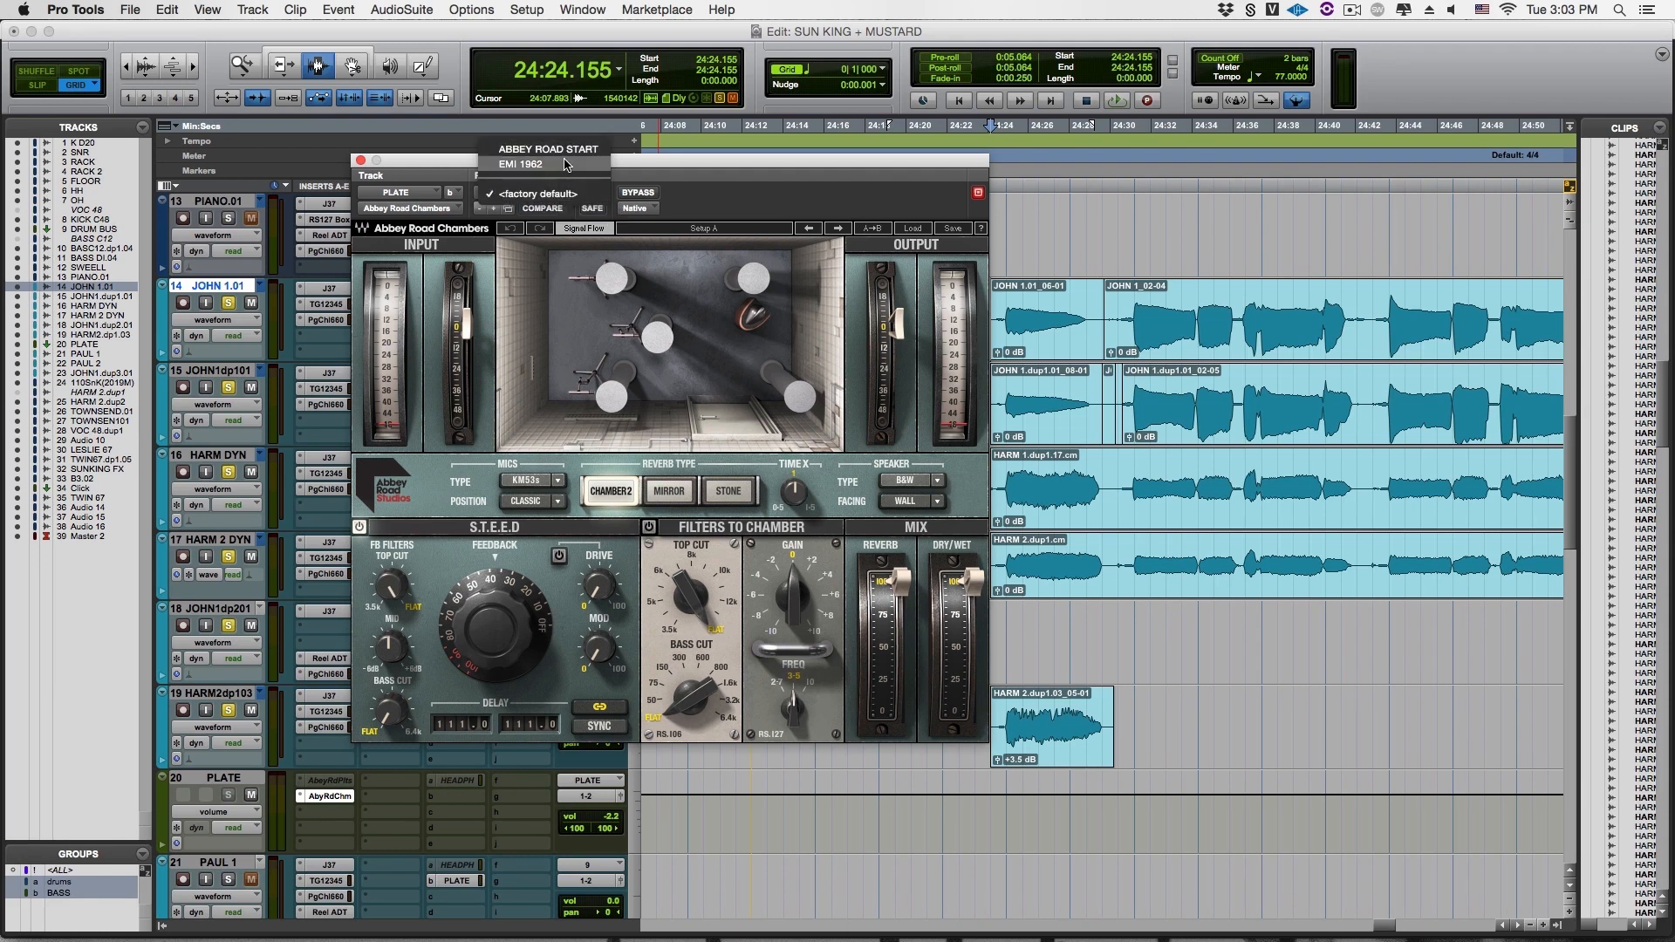
pyautogui.click(548, 149)
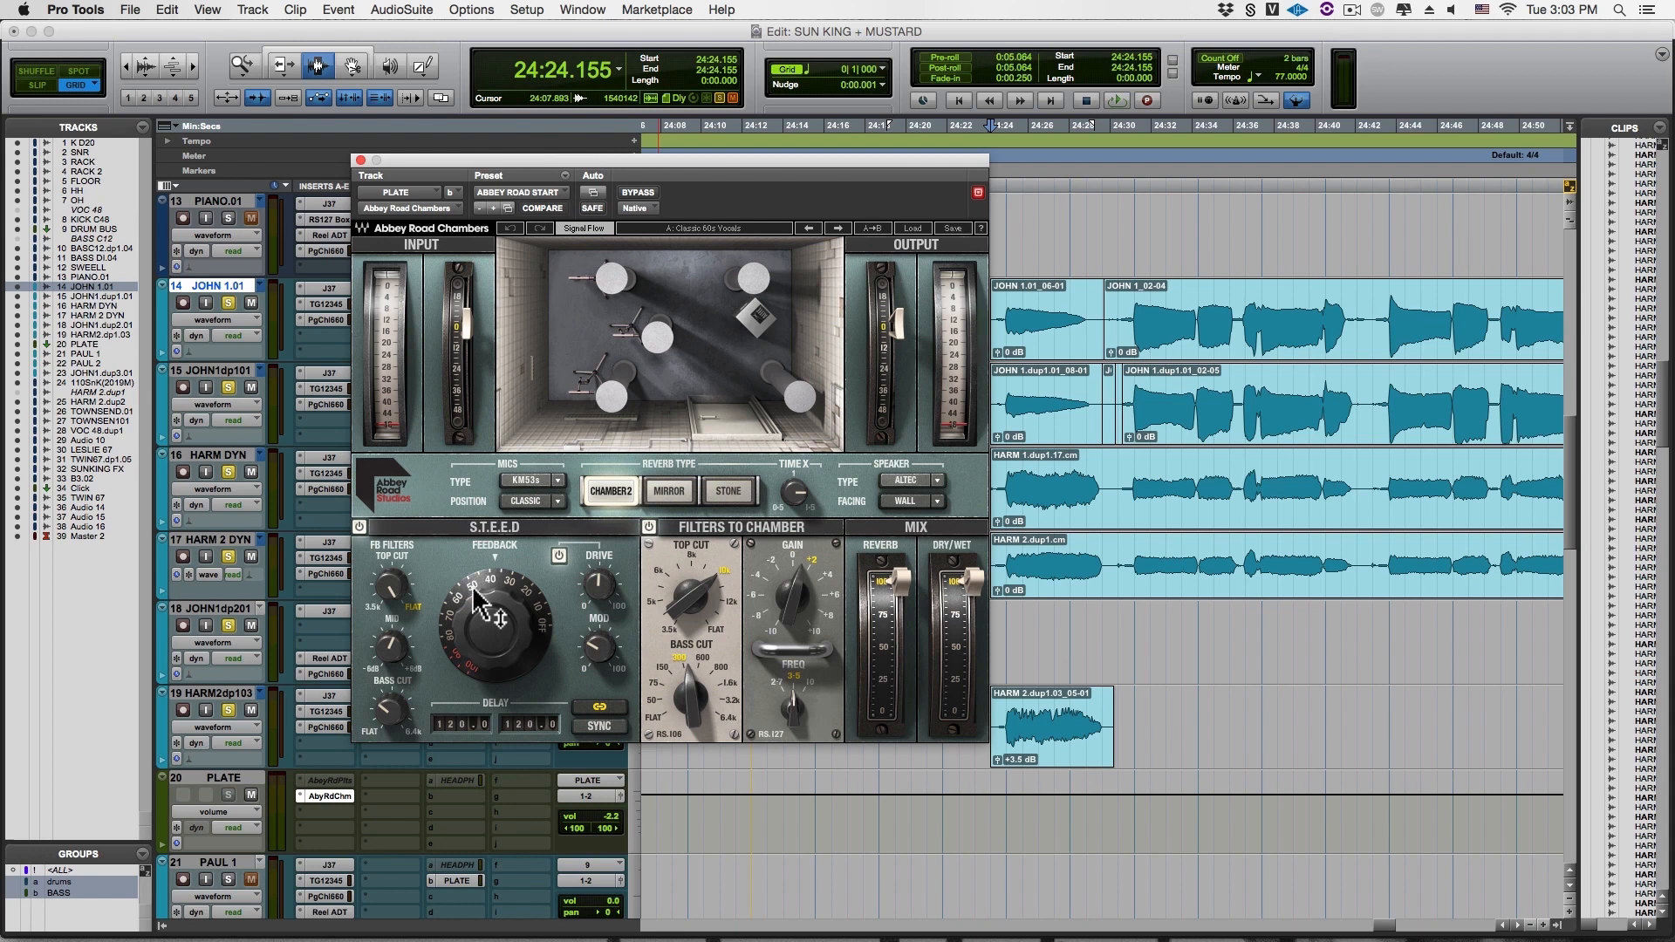
# Reduce the S.T.E.E.D. feedback to about 10 and the delay to 13.0, and adjust the chamber's Time X
pyautogui.moveTo(472, 594); pyautogui.dragTo(468, 637)
pyautogui.moveTo(469, 626)
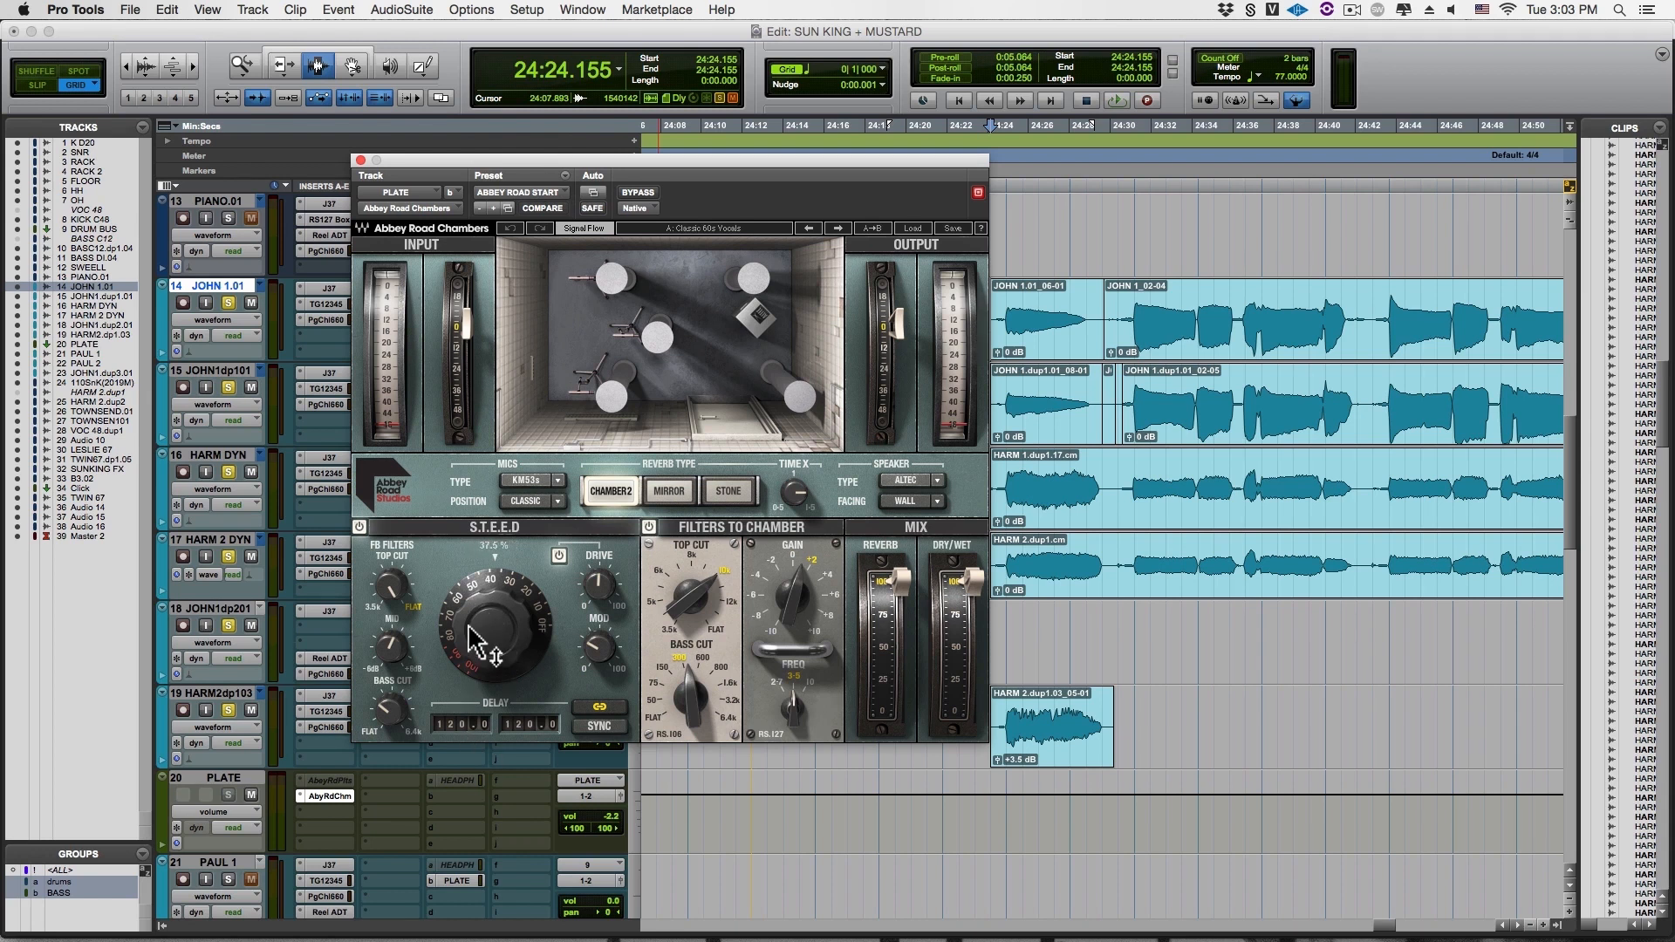
pyautogui.moveTo(468, 627); pyautogui.dragTo(462, 759)
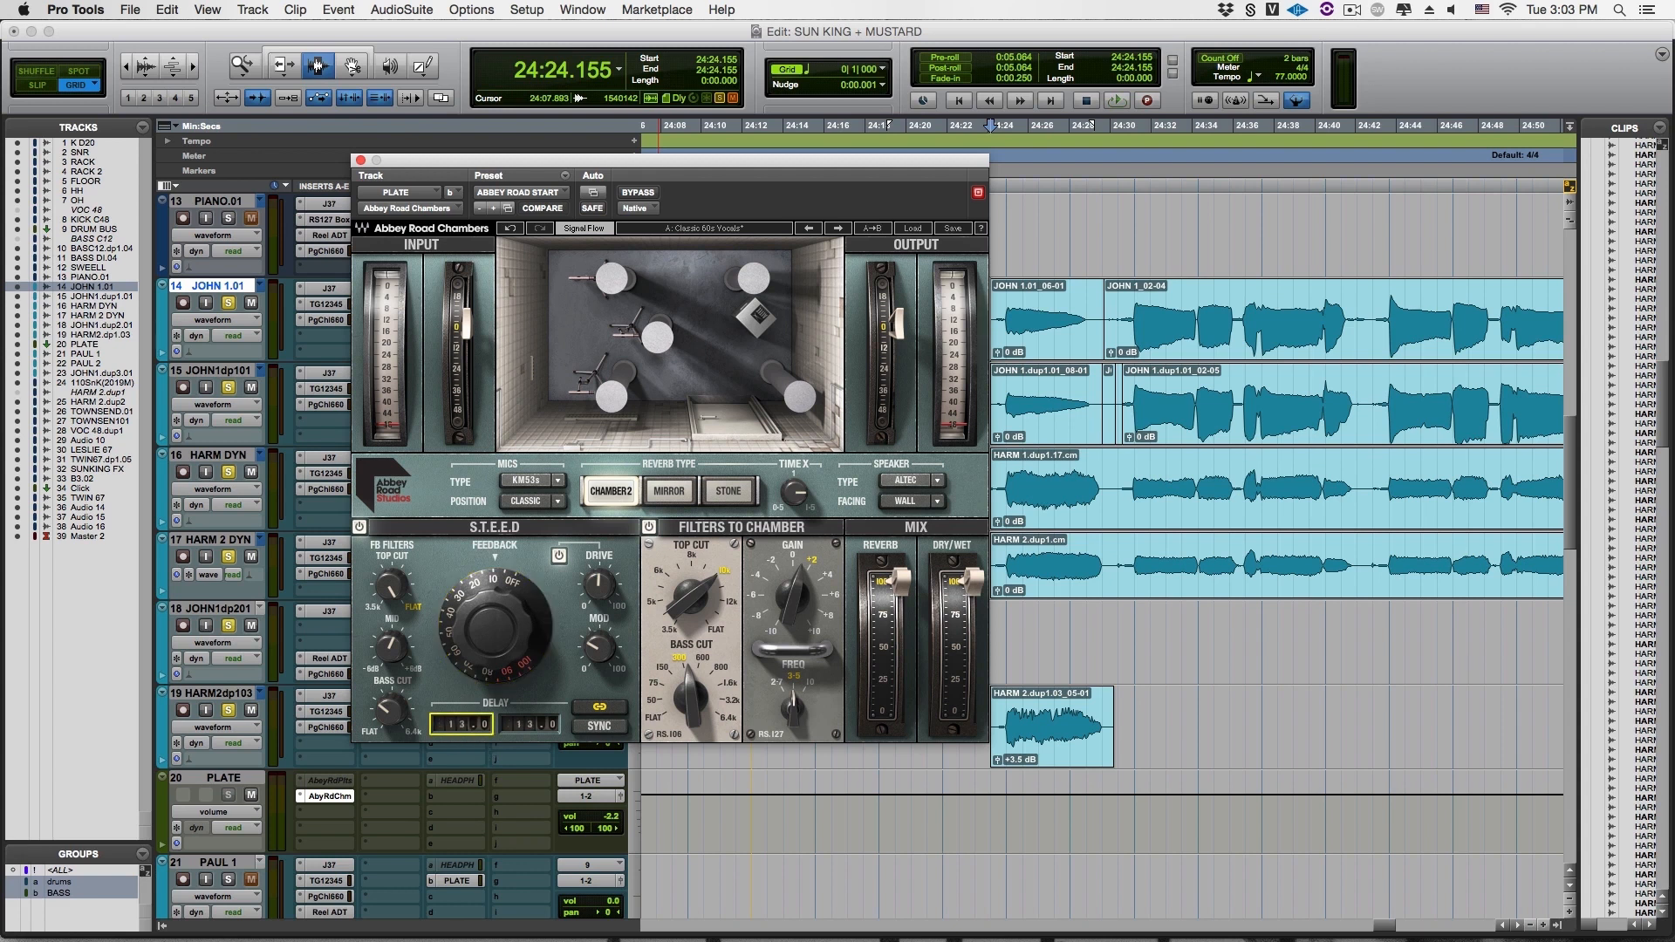
pyautogui.moveTo(795, 502)
pyautogui.mouseDown()
pyautogui.moveTo(801, 463)
pyautogui.moveTo(802, 508)
pyautogui.mouseUp()
# Clear the plug-in window from the vocal clips and audition them through Abbey Road Chambers from 24:24.155
pyautogui.moveTo(778, 160); pyautogui.dragTo(670, 131)
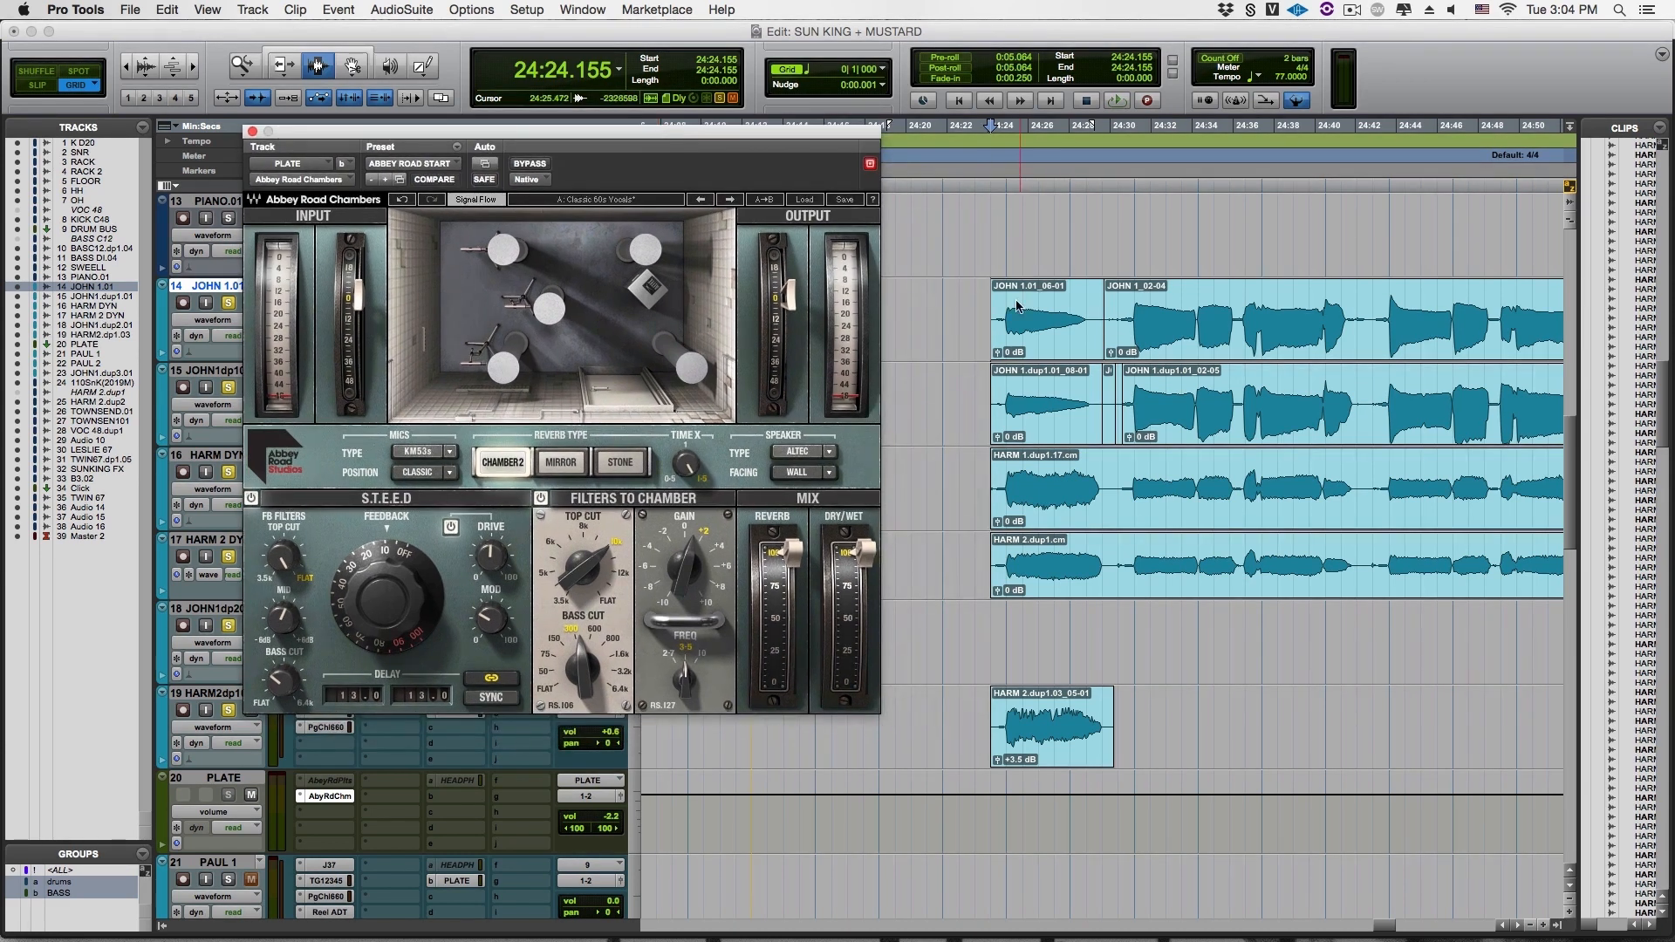
pyautogui.click(987, 340)
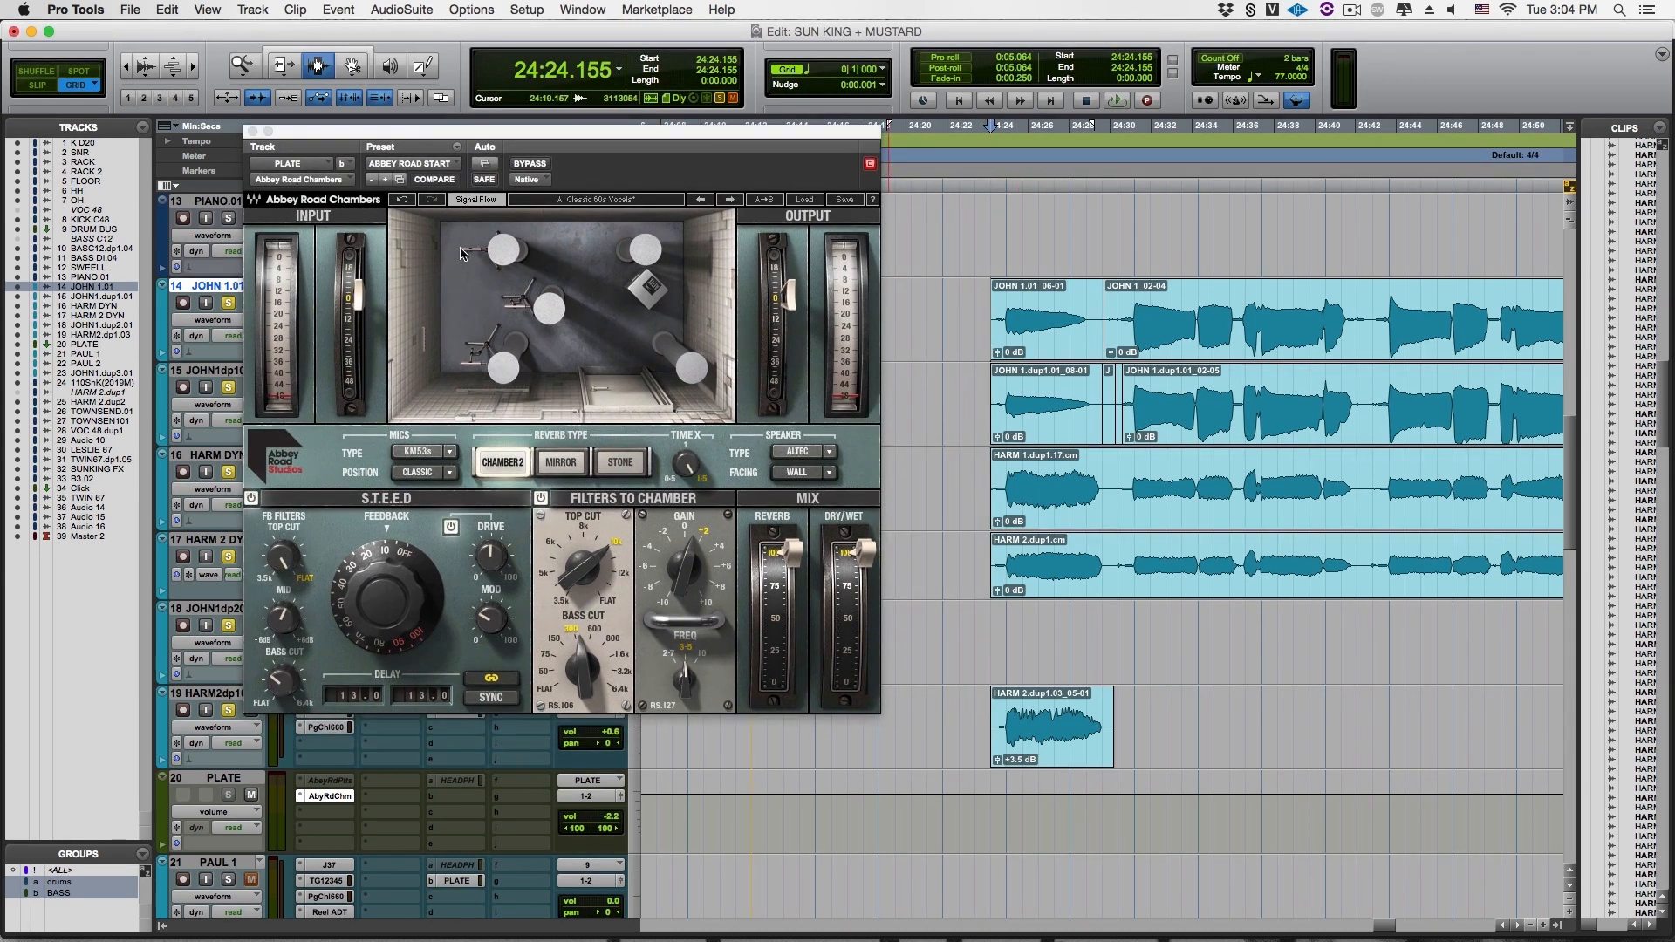
pyautogui.moveTo(406, 132); pyautogui.dragTo(602, 40)
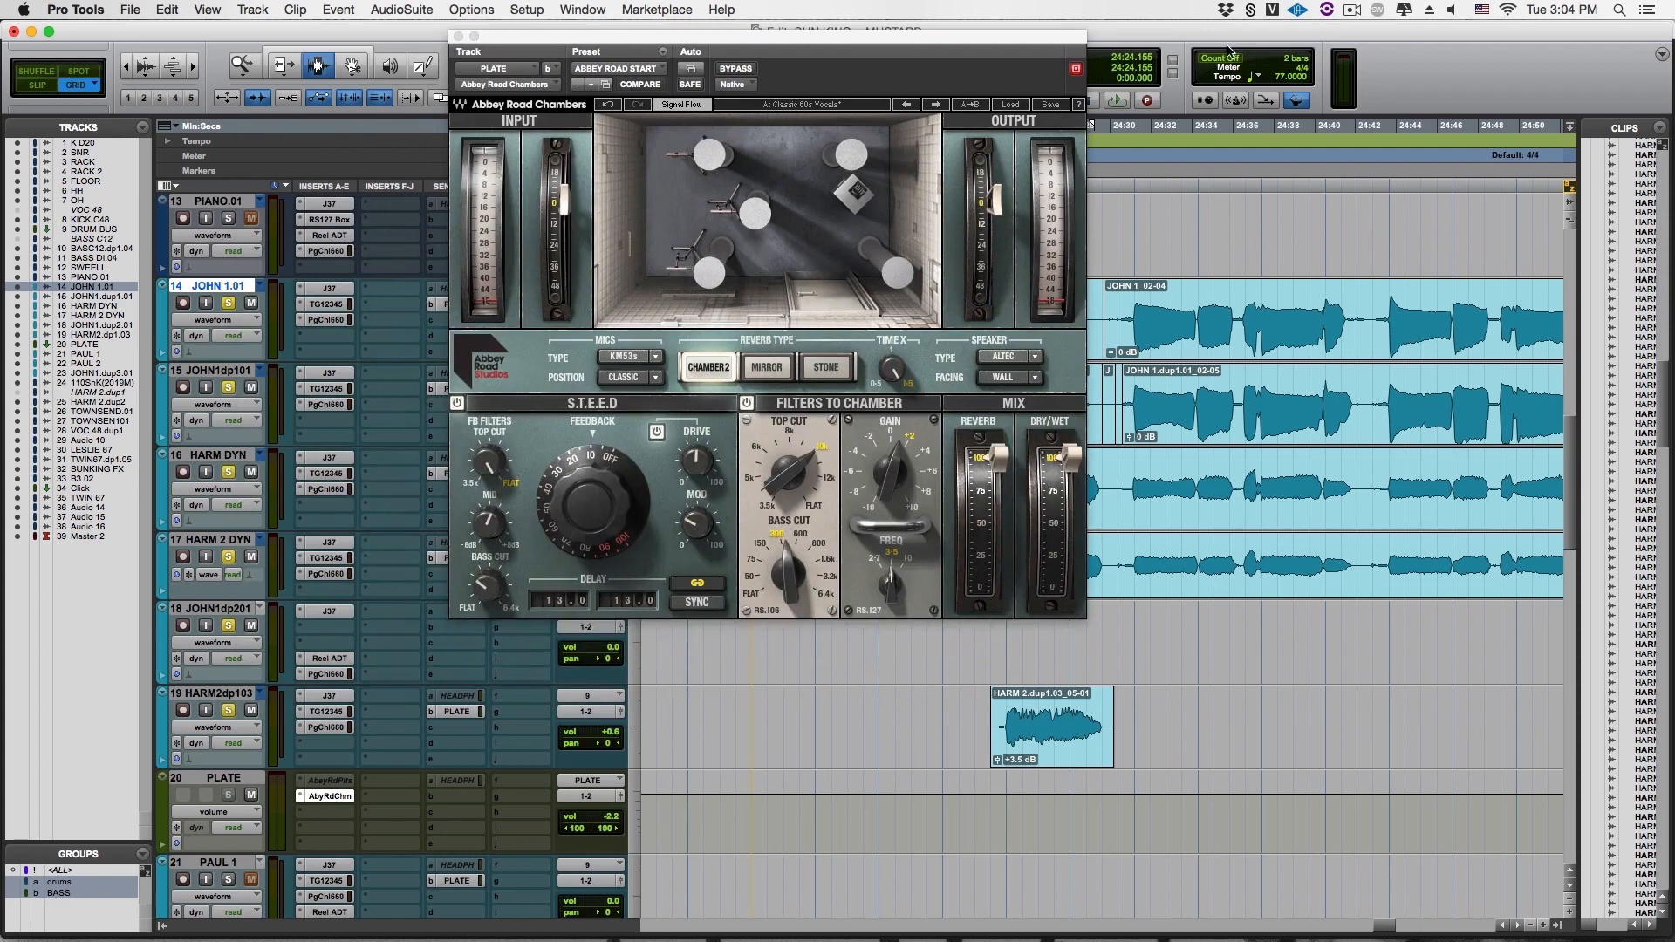
pyautogui.moveTo(1019, 42); pyautogui.dragTo(826, 66)
pyautogui.press('space')
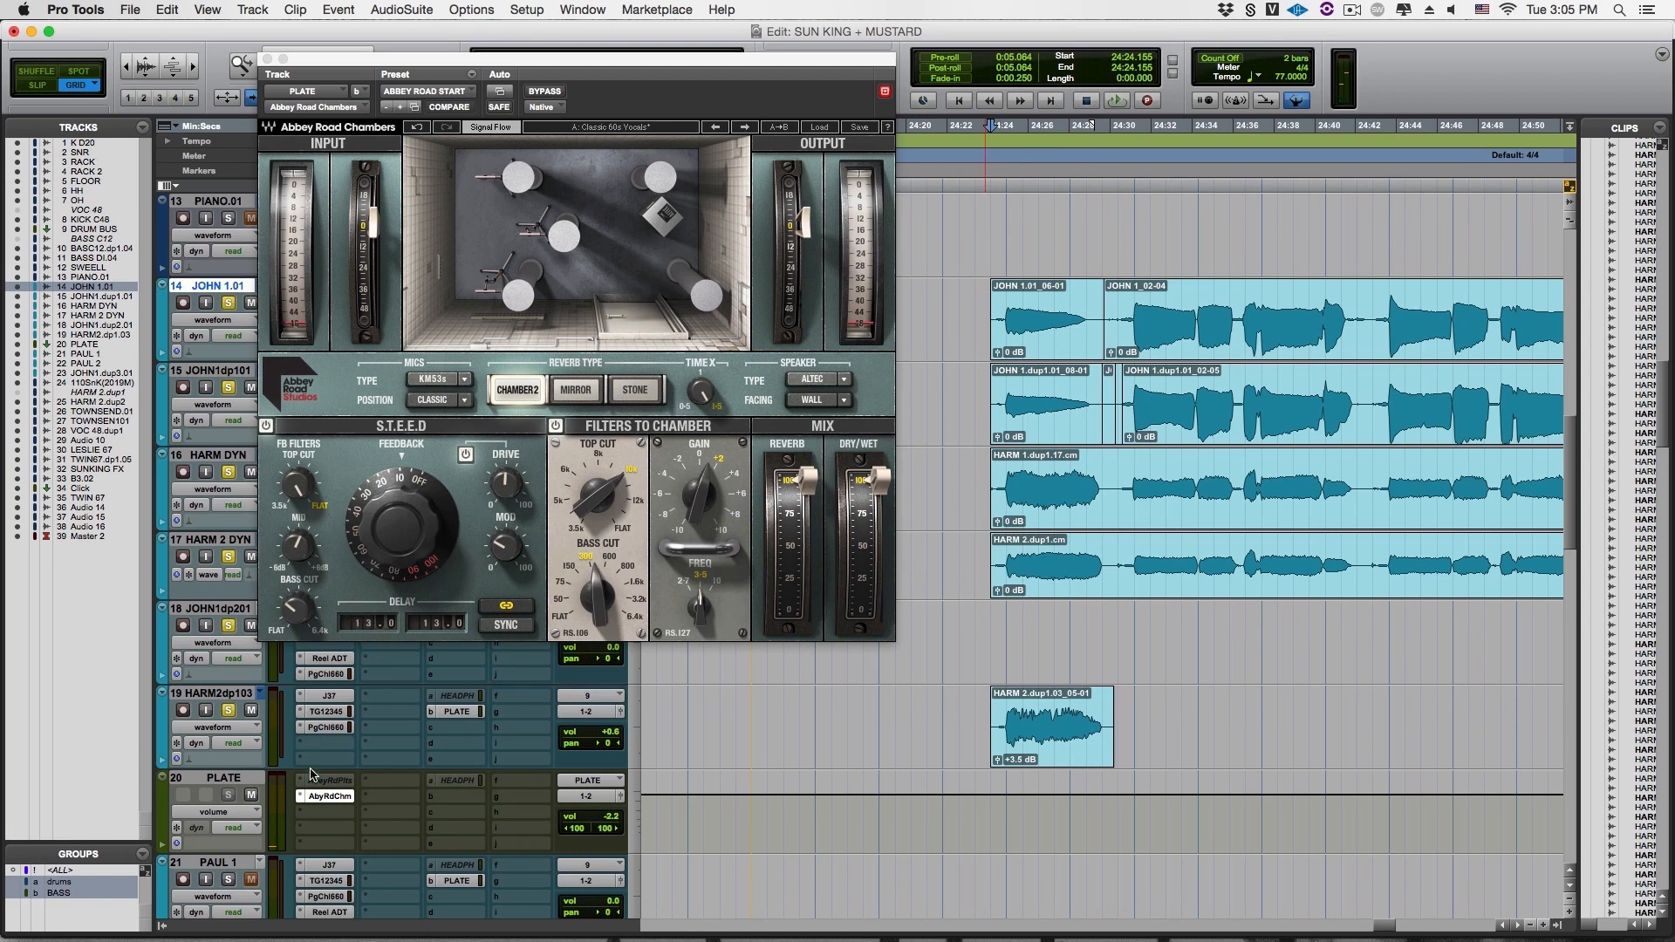
# Make the Abbey Road Chambers insert on the PLATE track inactive and reactivate the Abbey Road Plates insert
pyautogui.rightClick(326, 795)
pyautogui.click(326, 799)
pyautogui.rightClick(325, 779)
pyautogui.click(335, 813)
pyautogui.keyDown('ctrl'); pyautogui.keyDown('super'); pyautogui.click(328, 795); pyautogui.keyUp('super'); pyautogui.keyUp('ctrl')
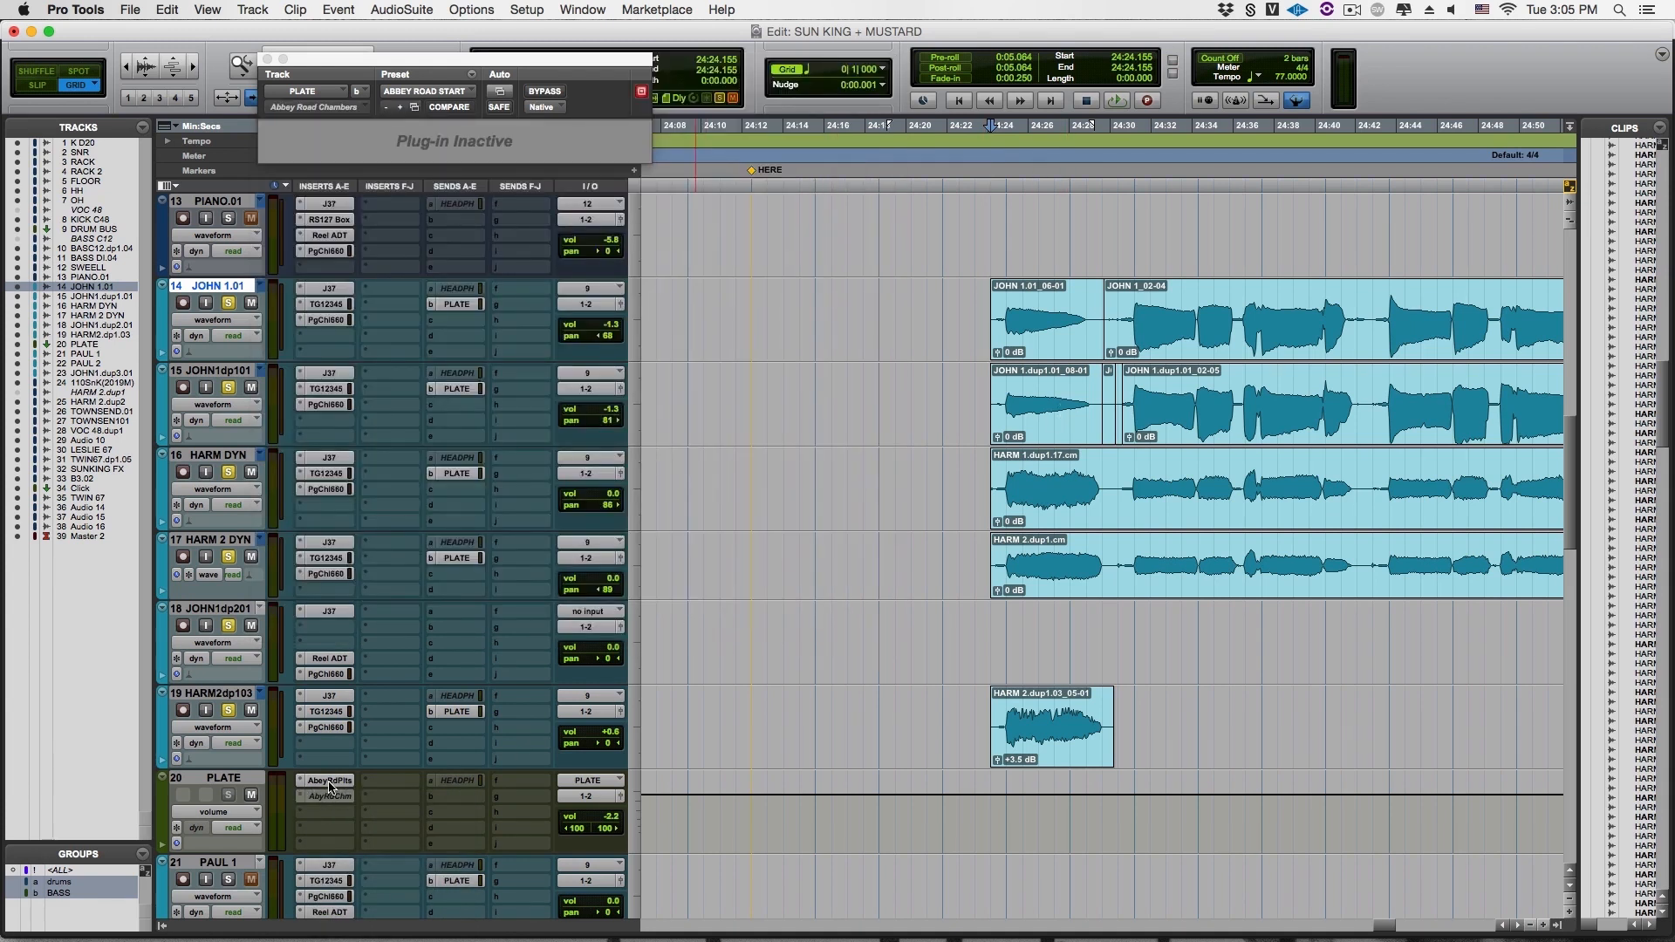
# Open the reactivated Abbey Road Plates on the PLATE track and audition the vocals through it
pyautogui.click(329, 780)
pyautogui.press('space')
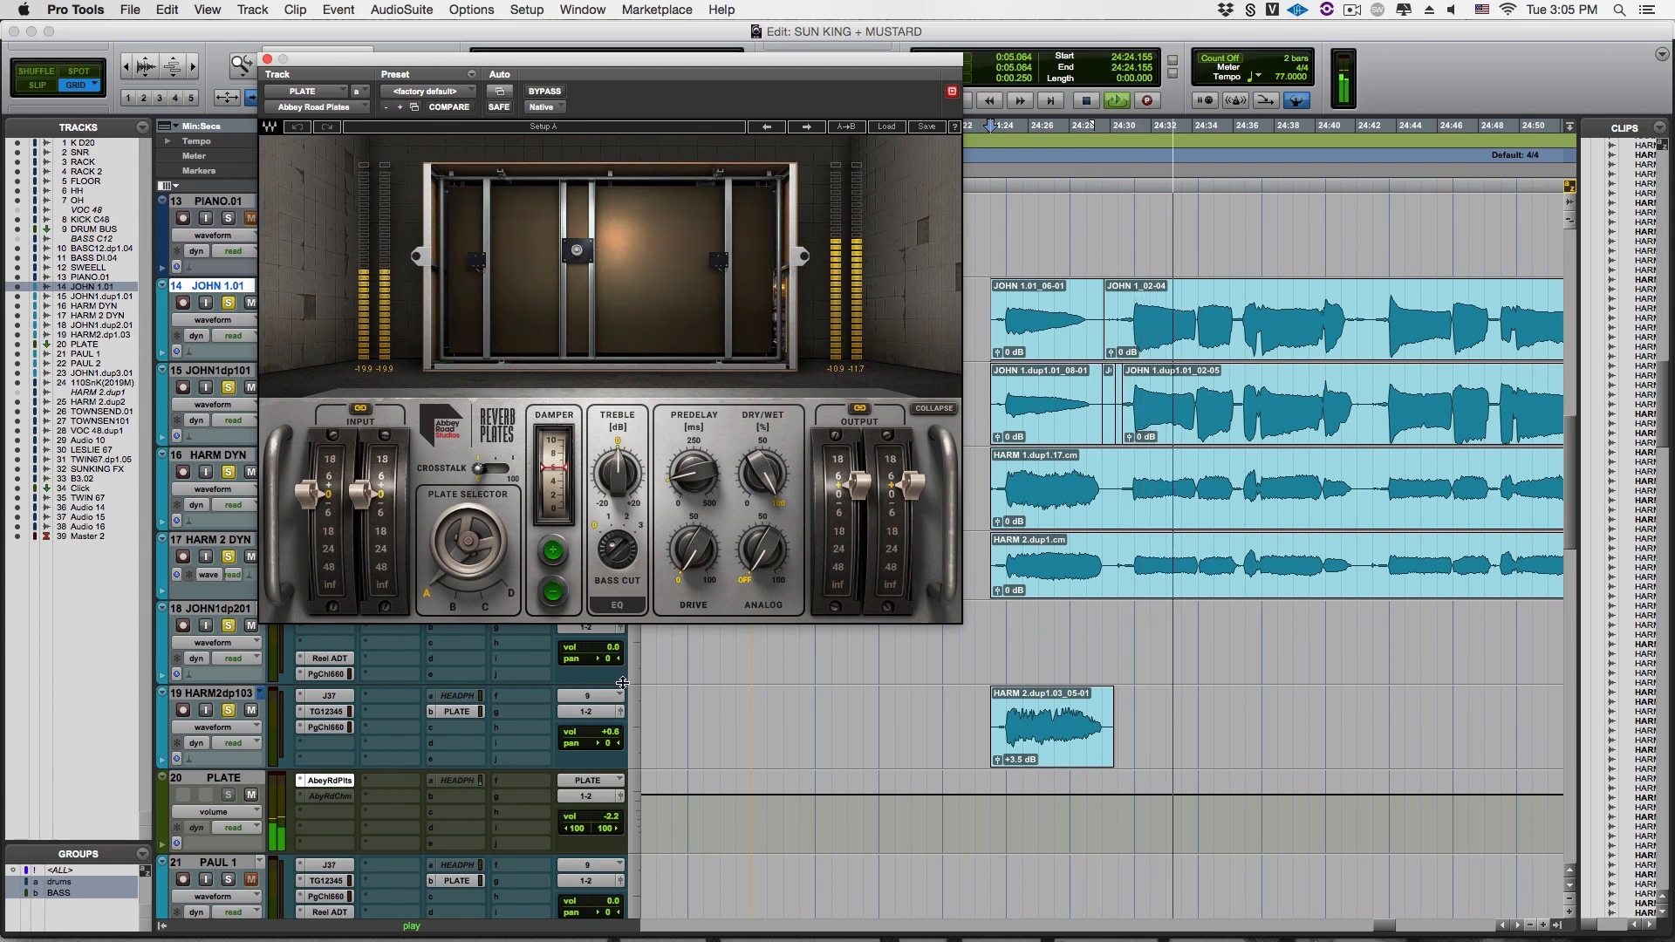
pyautogui.press('space')
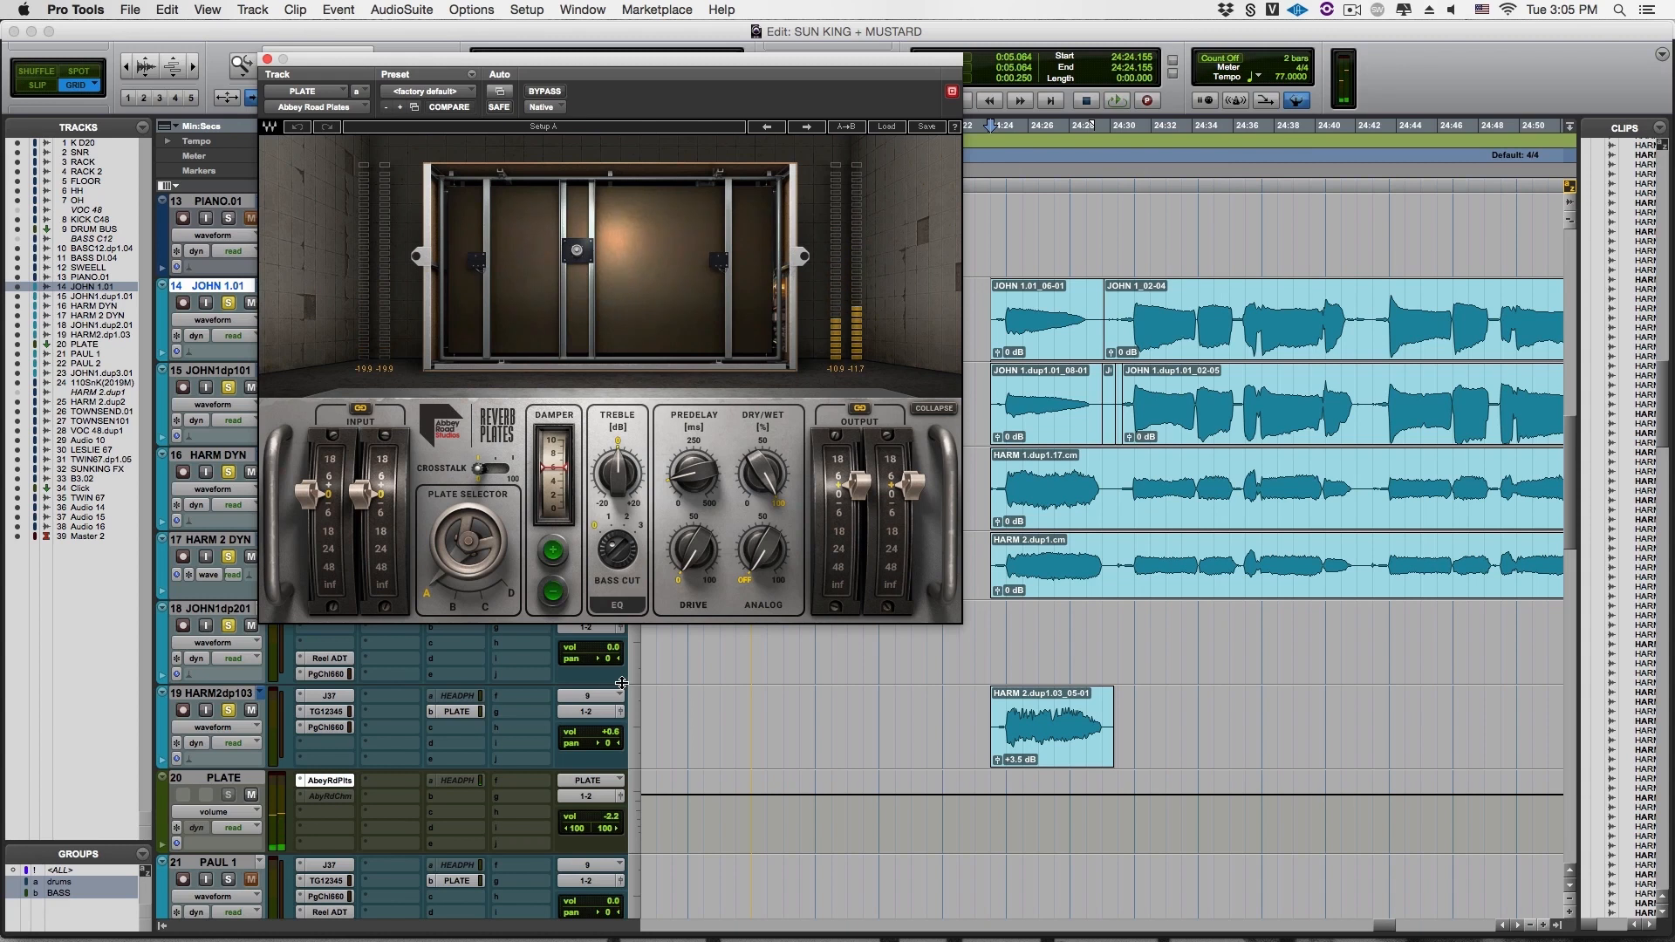